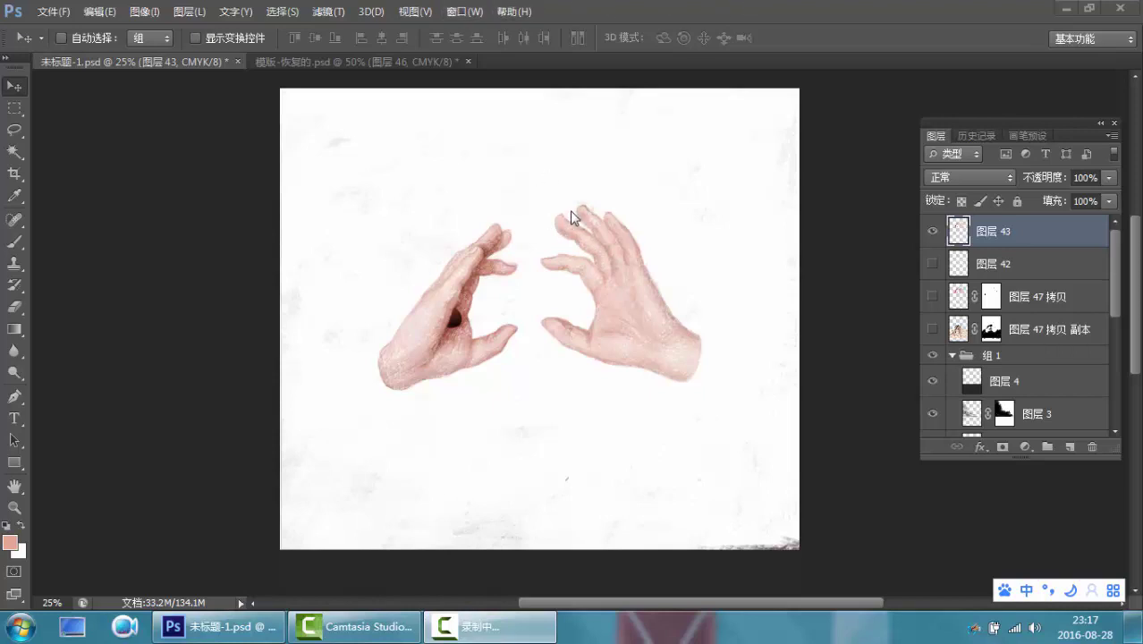
# On a new layer, paint a black oval hole in the right hand's palm with a 30-pixel brush and add a layer mask.
pyautogui.click(1070, 449)
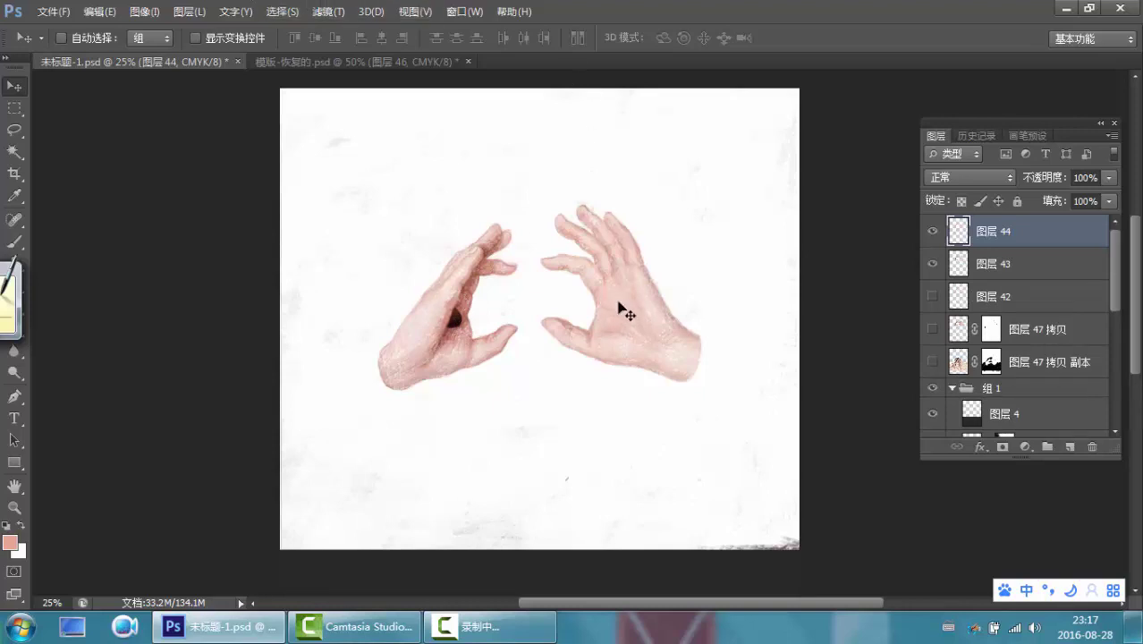
pyautogui.click(15, 241)
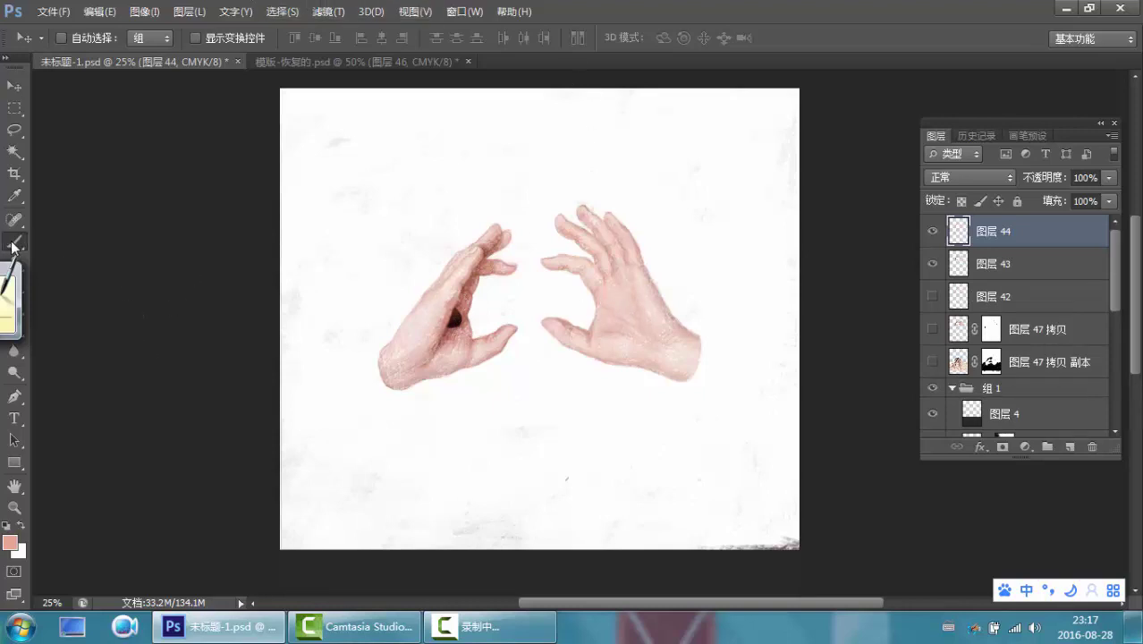
pyautogui.click(6, 526)
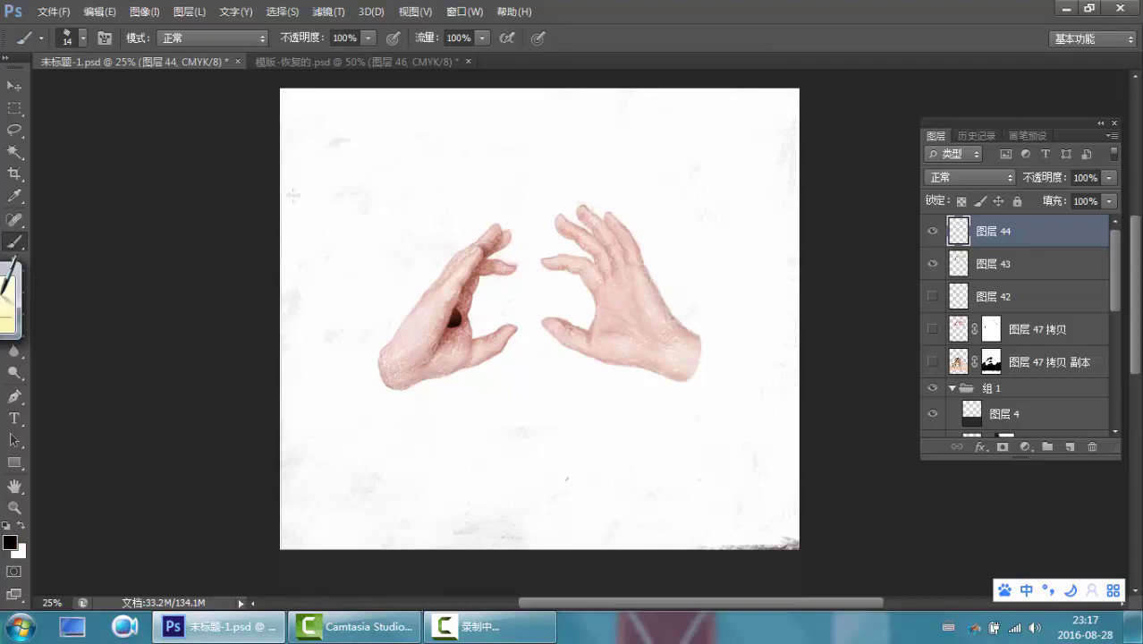
pyautogui.rightClick(593, 283)
pyautogui.moveTo(619, 325); pyautogui.dragTo(633, 325)
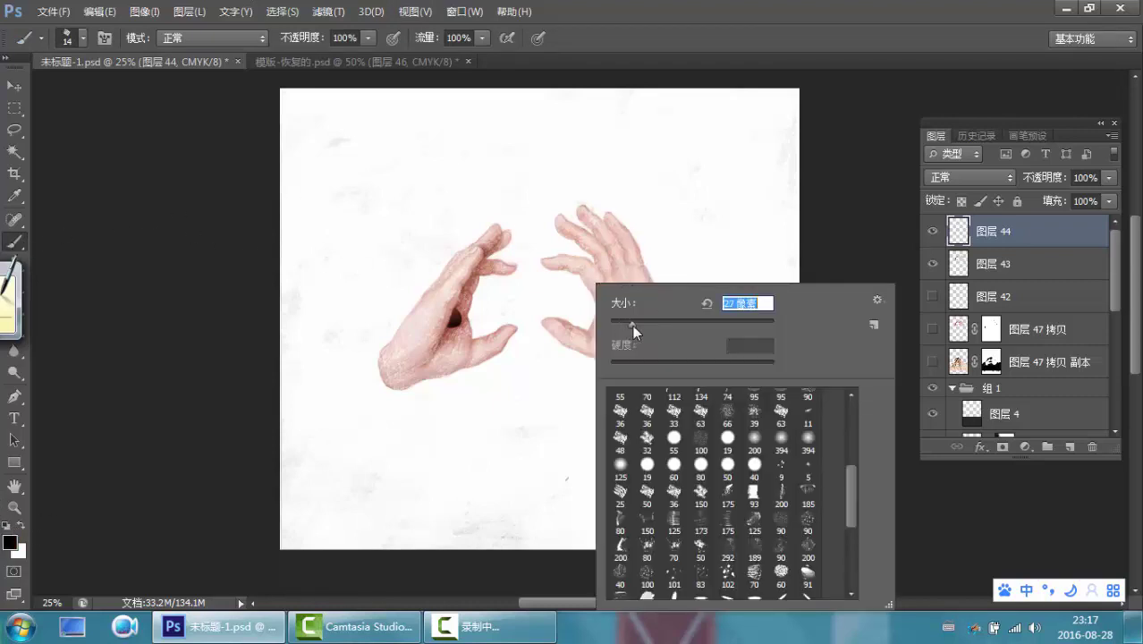
pyautogui.click(654, 76)
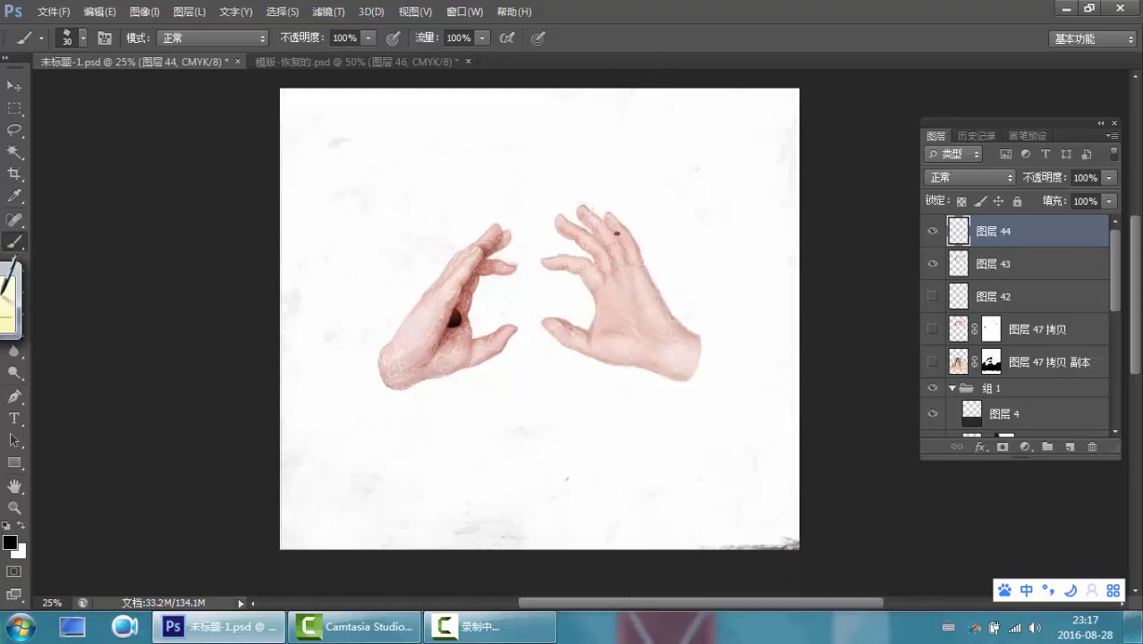
pyautogui.moveTo(617, 297); pyautogui.dragTo(620, 301)
pyautogui.moveTo(626, 300); pyautogui.dragTo(629, 314)
pyautogui.click(1002, 447)
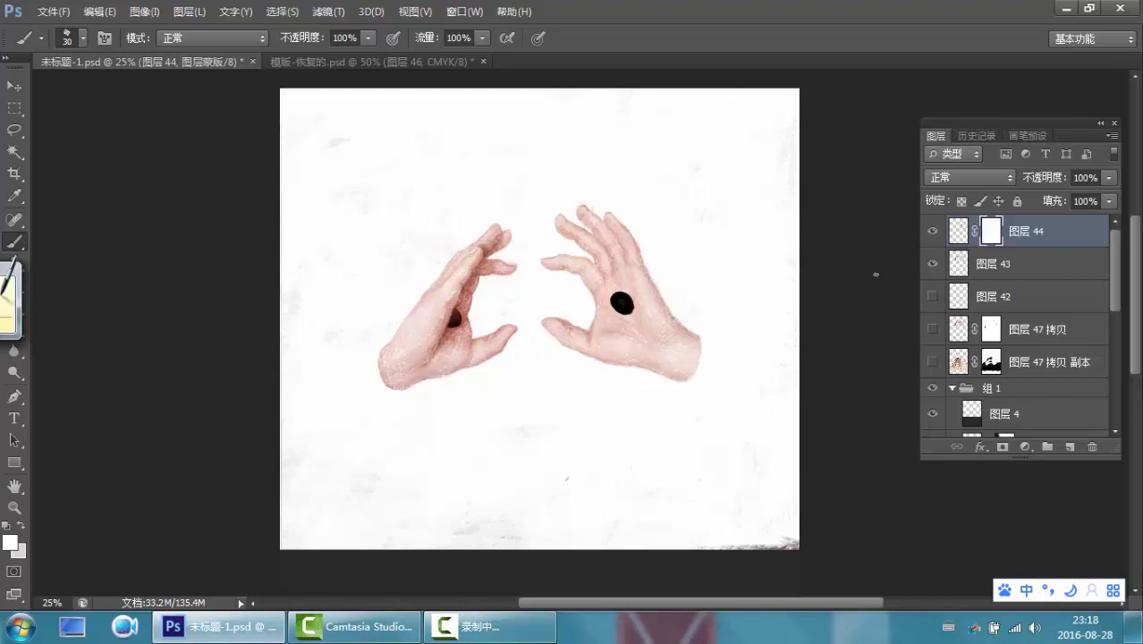
# On another new layer, shade the inside of the right palm's hole with dark brown 4e2212.
pyautogui.click(1069, 446)
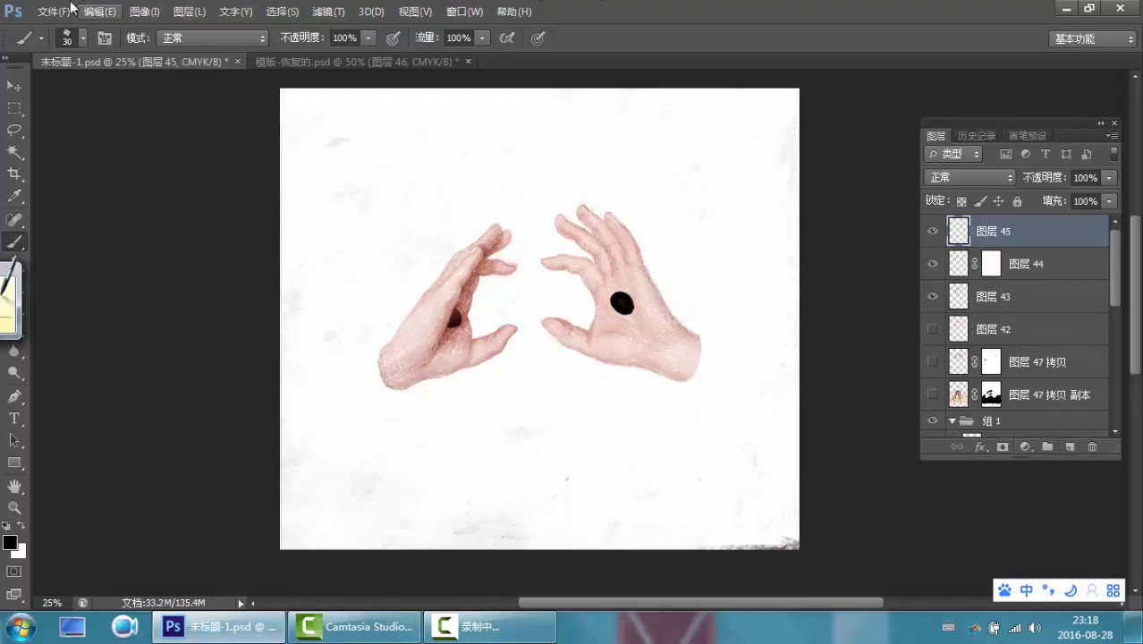
pyautogui.click(10, 542)
pyautogui.moveTo(450, 197); pyautogui.dragTo(506, 294)
pyautogui.moveTo(589, 349); pyautogui.dragTo(589, 354)
pyautogui.click(509, 299)
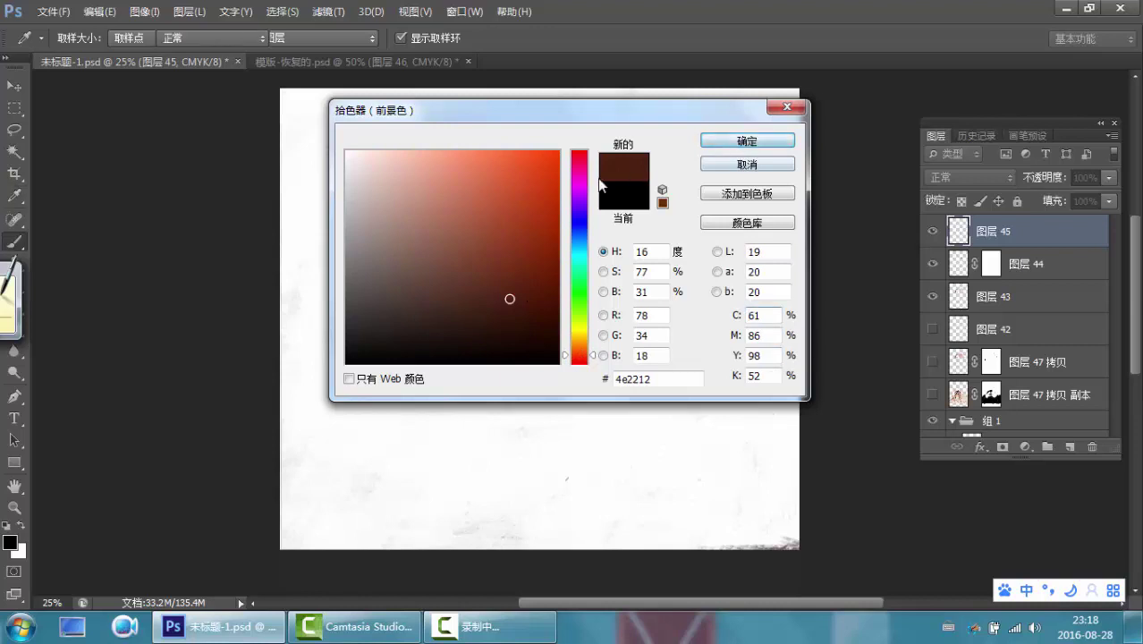
pyautogui.click(746, 140)
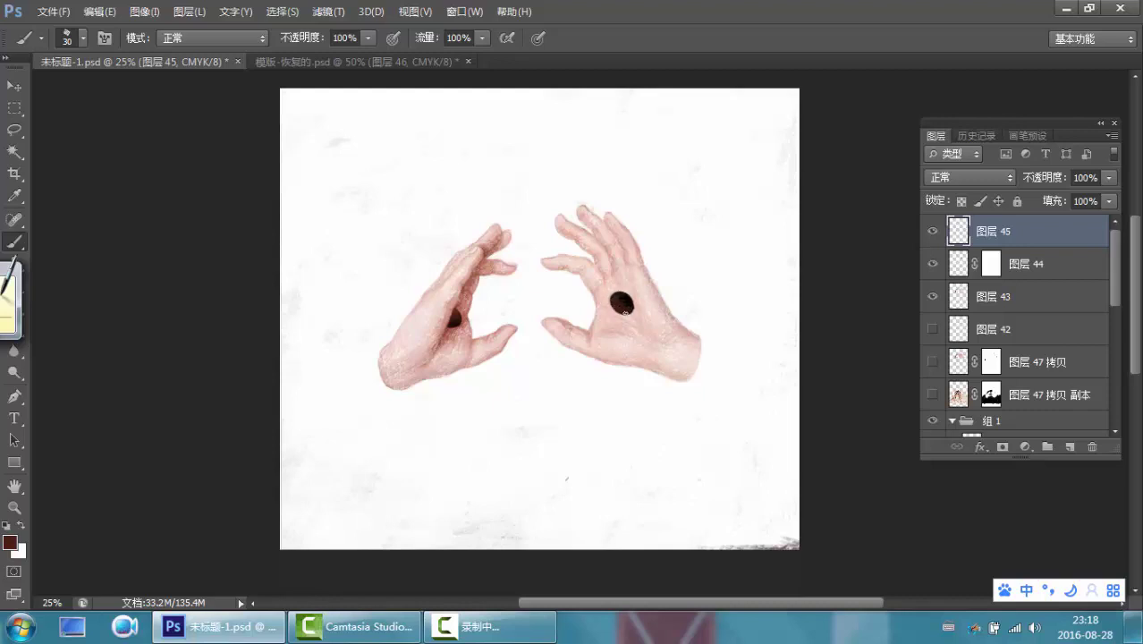
# Paint a lighter reddish-brown rim along the hole's lower edge with a 12-pixel brush.
pyautogui.click(10, 542)
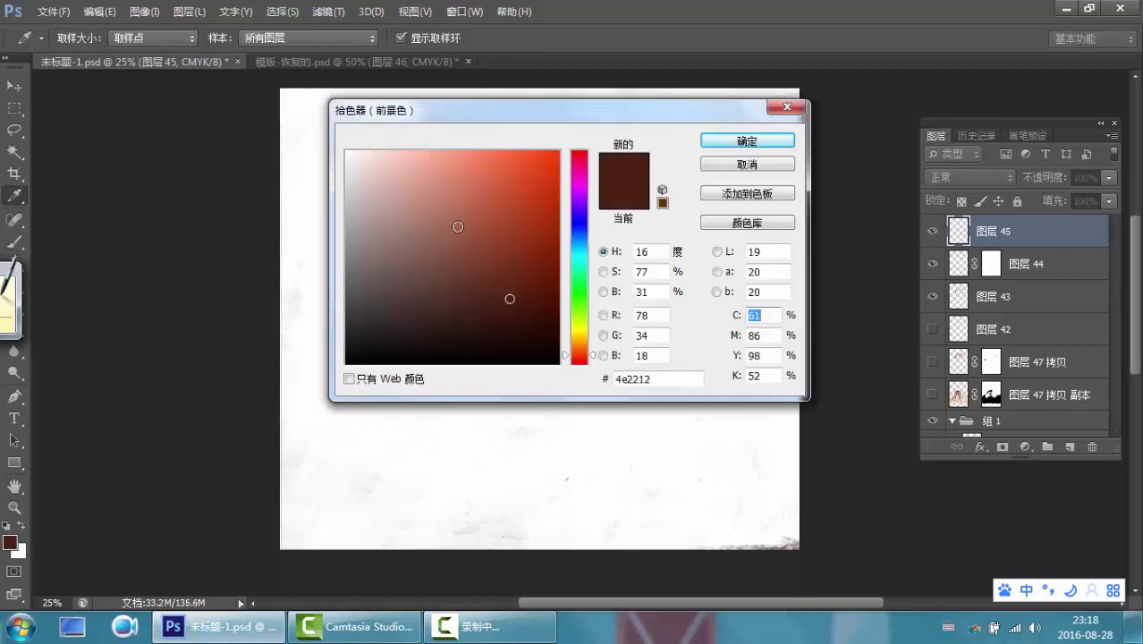
pyautogui.click(462, 197)
pyautogui.click(742, 142)
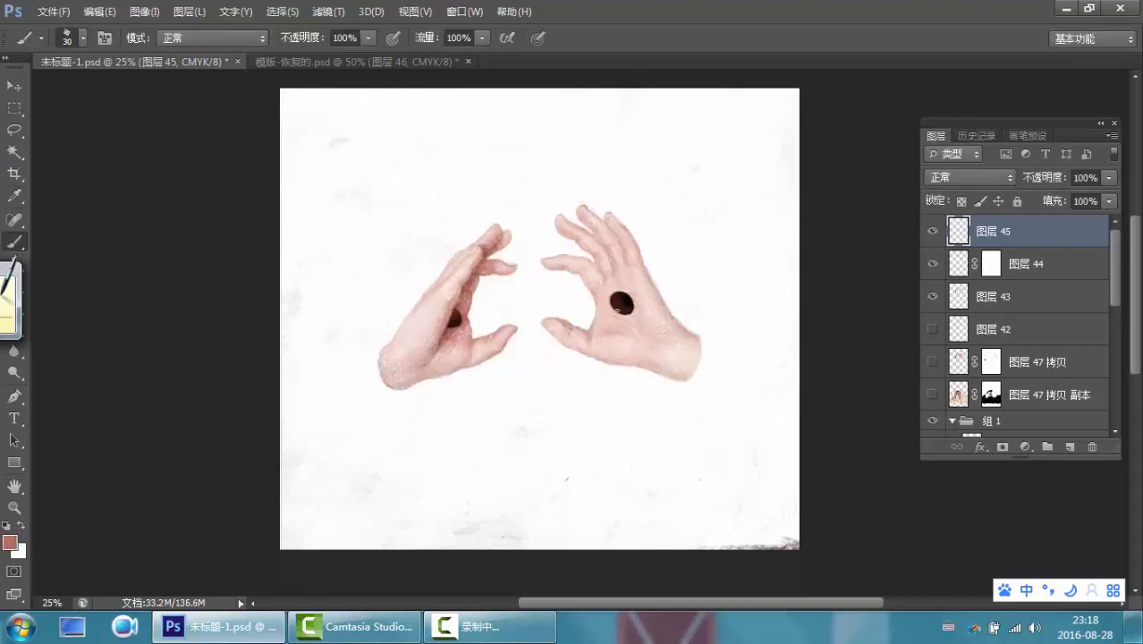
pyautogui.hotkey('ctrl', '+')
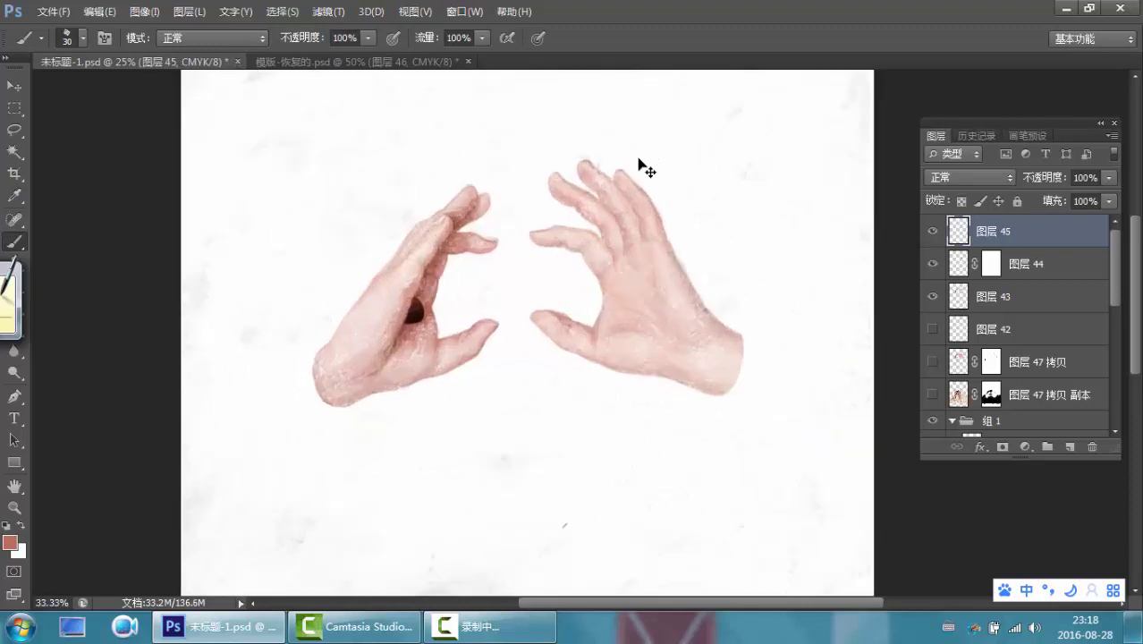
pyautogui.hotkey('ctrl', '+')
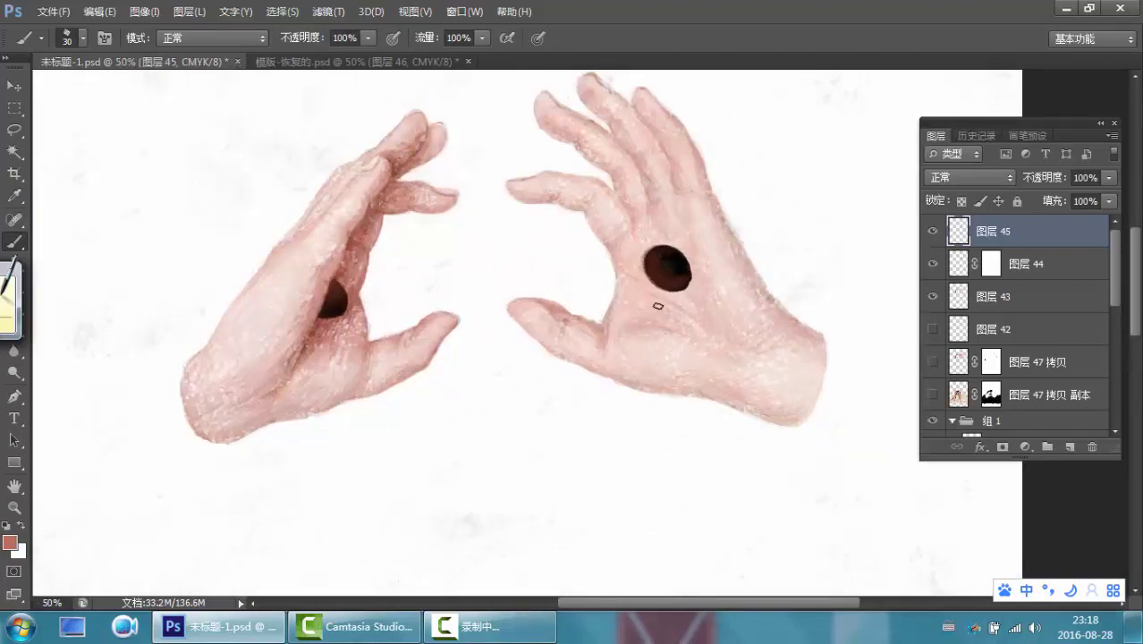
pyautogui.rightClick(657, 304)
pyautogui.moveTo(696, 324); pyautogui.dragTo(687, 323)
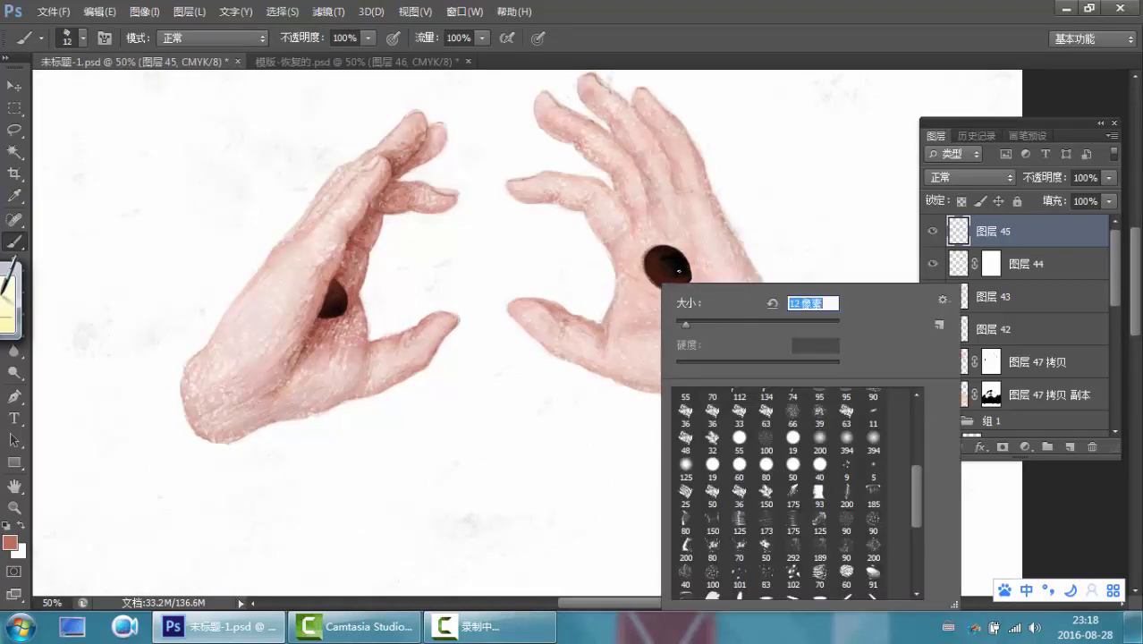
pyautogui.press('Return')
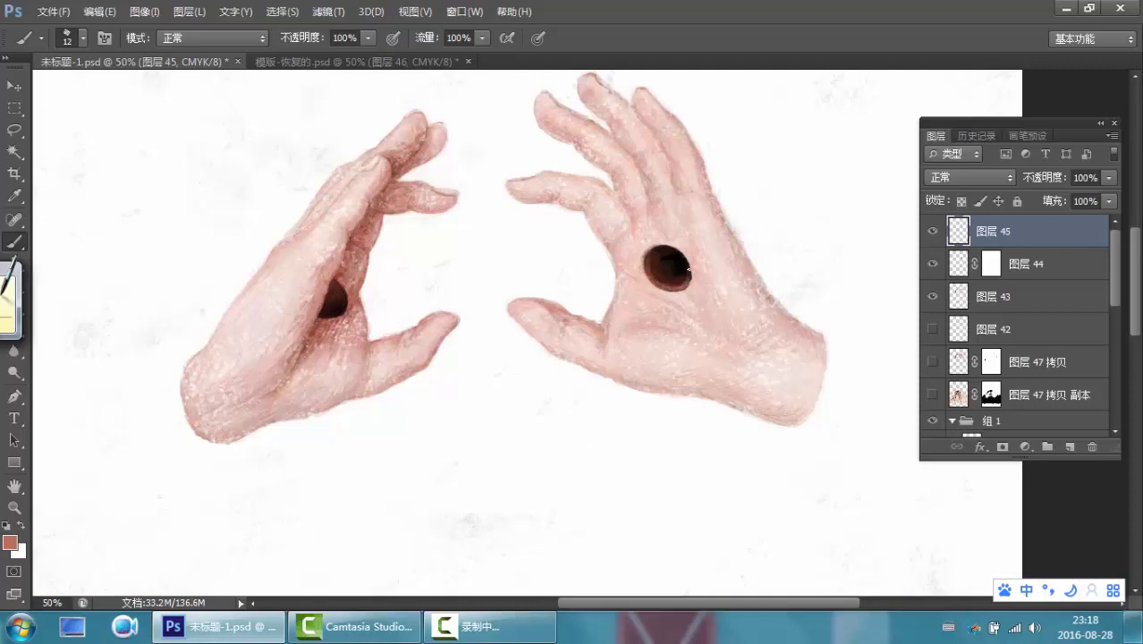
# Darken the inside of the hole with black and touch up its lower-right edge with pale pink fbe8e8.
pyautogui.click(6, 525)
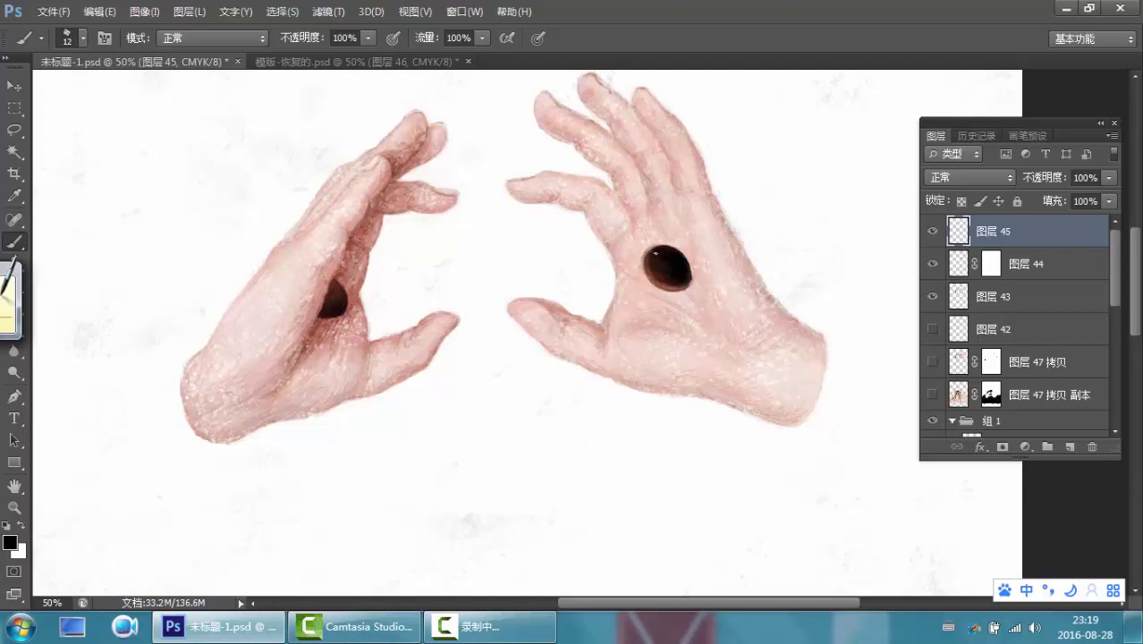
pyautogui.moveTo(690, 277); pyautogui.dragTo(684, 262)
pyautogui.click(10, 541)
pyautogui.moveTo(388, 186); pyautogui.dragTo(362, 151)
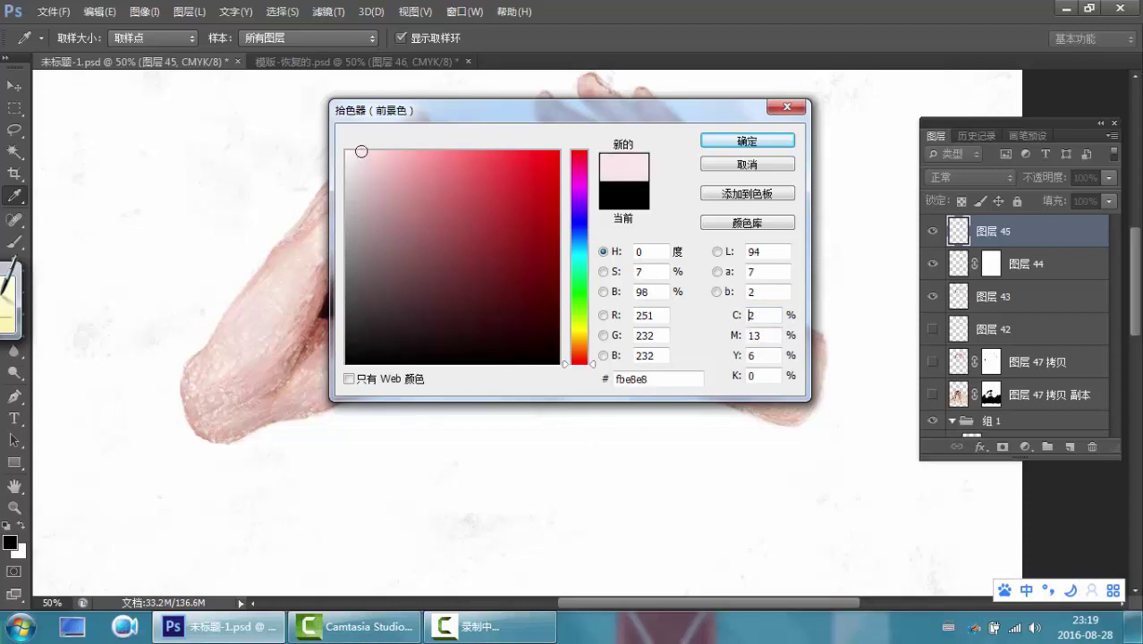
pyautogui.click(735, 141)
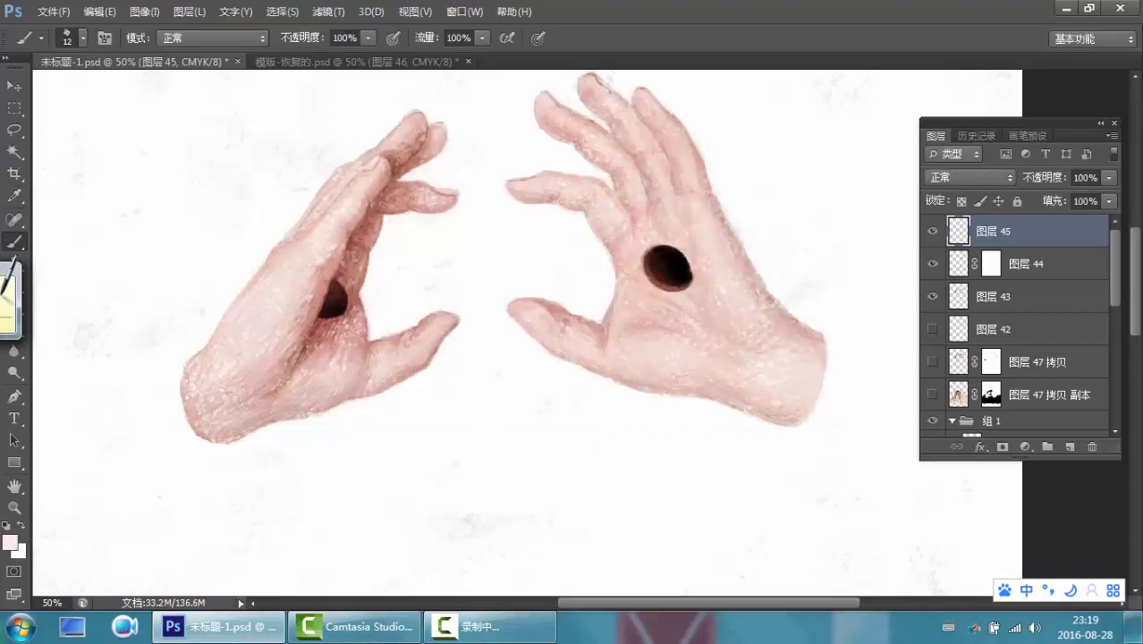
pyautogui.moveTo(685, 279); pyautogui.dragTo(678, 290)
pyautogui.moveTo(690, 285)
pyautogui.mouseDown()
pyautogui.moveTo(690, 272)
pyautogui.moveTo(689, 282)
pyautogui.mouseUp()
# Merge 图层 45 down into 图层 44 with the mask applied, and shift the palm hole slightly toward the wrist.
pyautogui.keyDown('shift'); pyautogui.click(1061, 269); pyautogui.keyUp('shift')
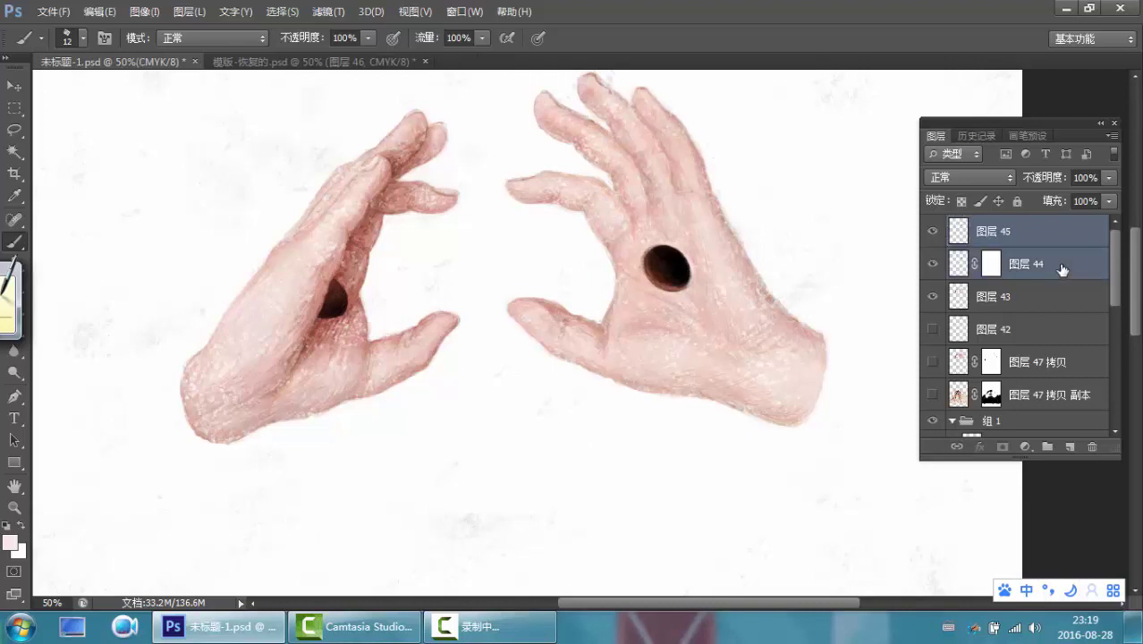
pyautogui.click(1052, 244)
pyautogui.hotkey('ctrl', 'e')
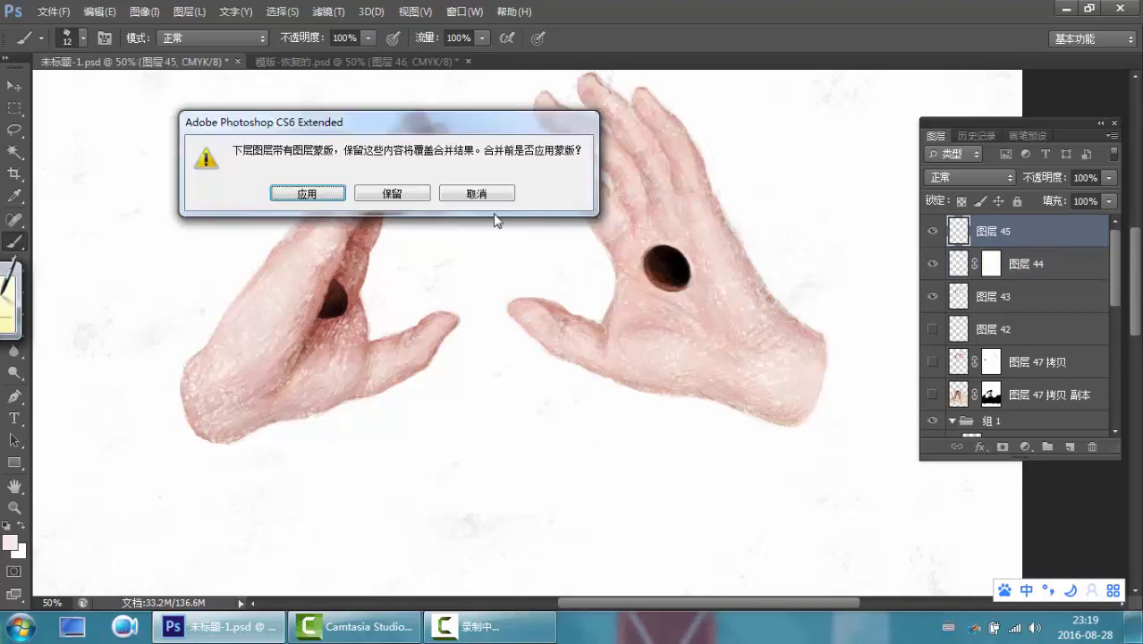
pyautogui.click(306, 194)
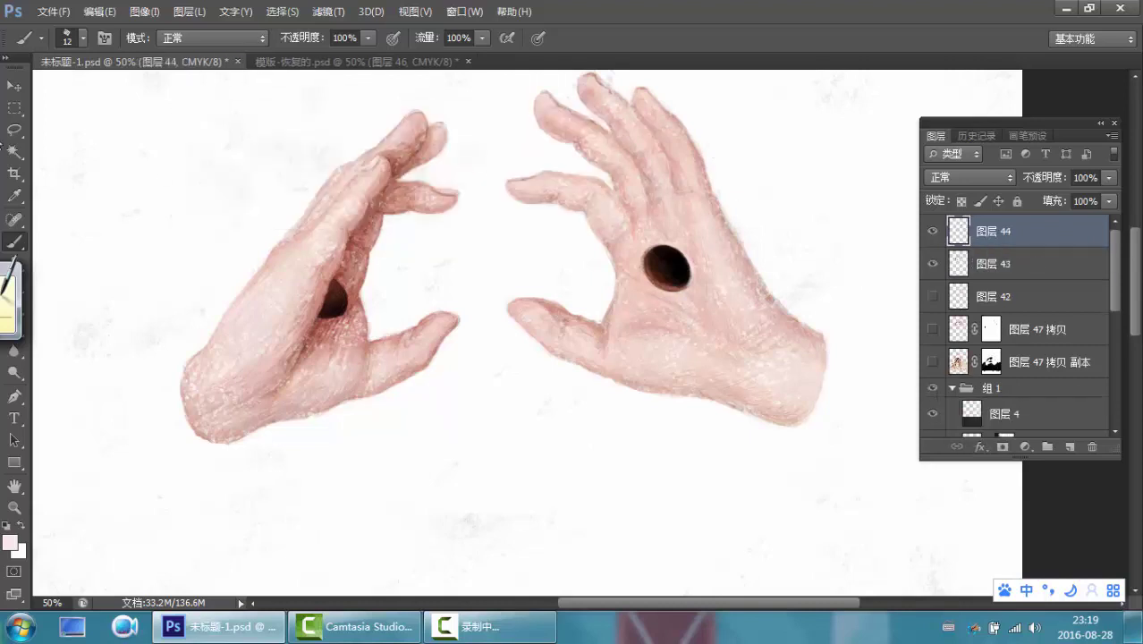
pyautogui.press('v')
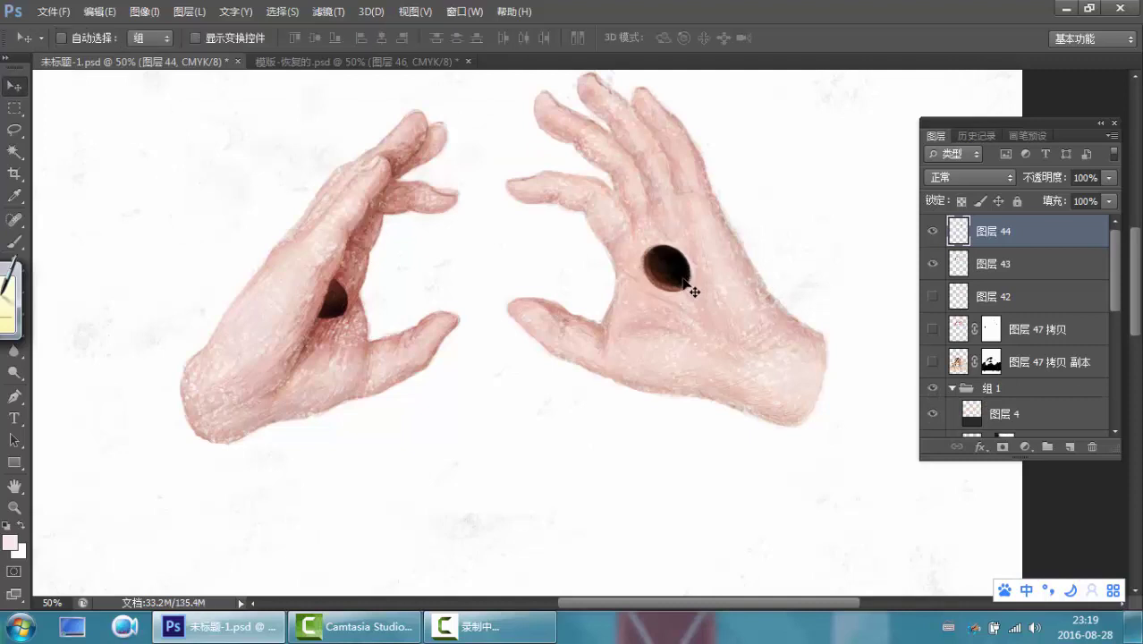
pyautogui.moveTo(683, 281)
pyautogui.mouseDown()
pyautogui.moveTo(701, 298)
pyautogui.moveTo(693, 275)
pyautogui.mouseUp()
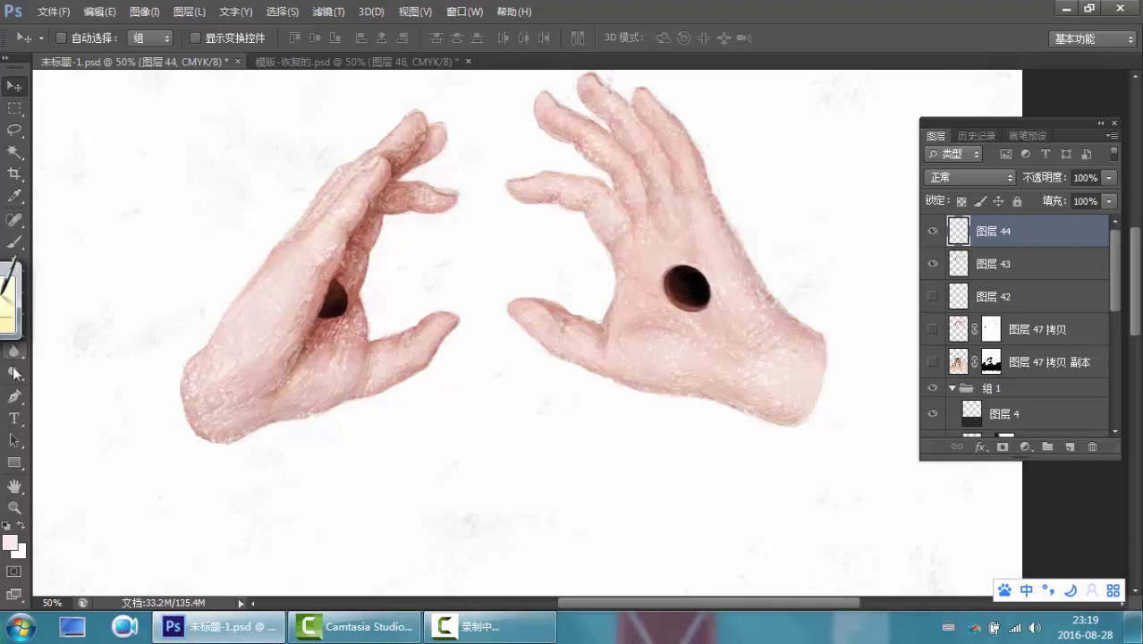
# Set the foreground color to a medium red.
pyautogui.click(11, 542)
pyautogui.moveTo(455, 215); pyautogui.dragTo(502, 284)
pyautogui.click(578, 353)
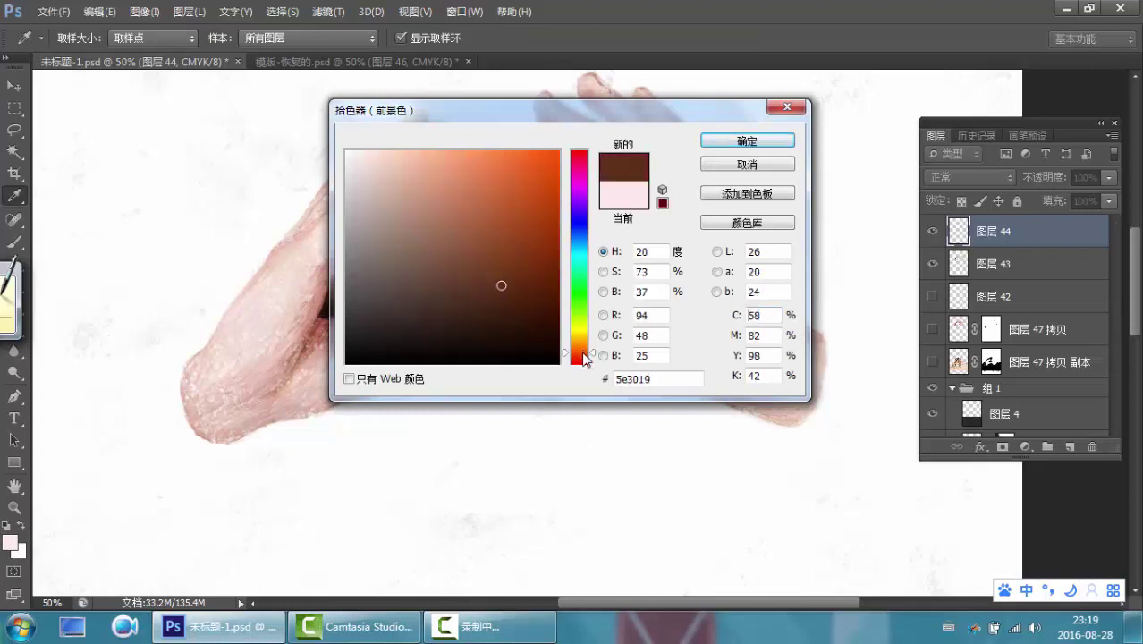
pyautogui.moveTo(583, 358); pyautogui.dragTo(583, 356)
pyautogui.click(526, 258)
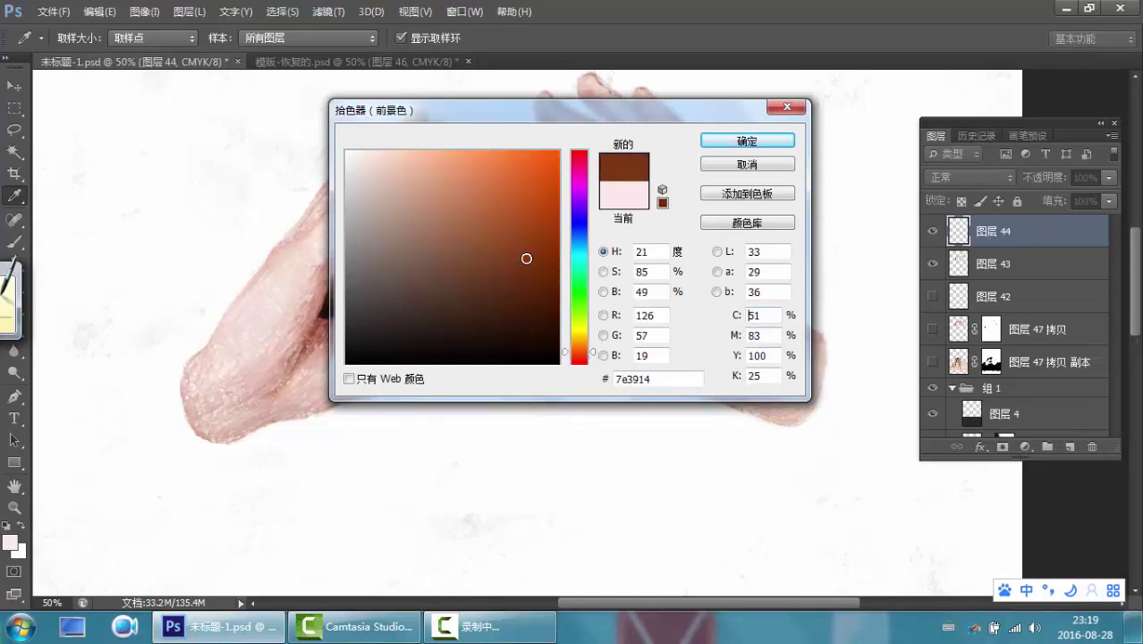
pyautogui.moveTo(527, 259); pyautogui.dragTo(527, 258)
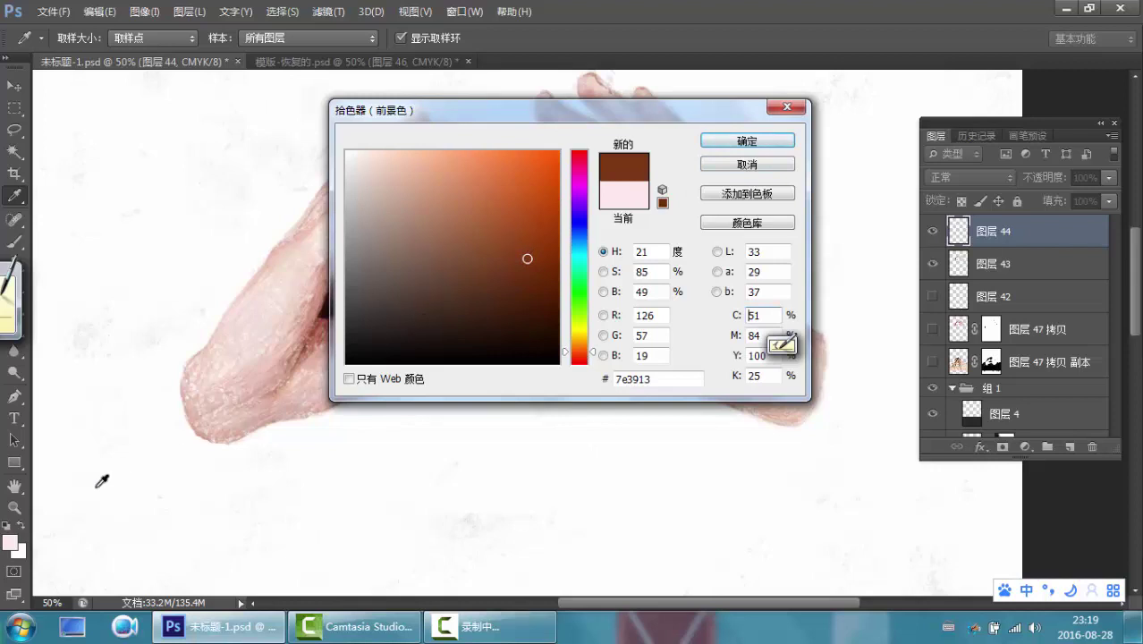
pyautogui.click(583, 359)
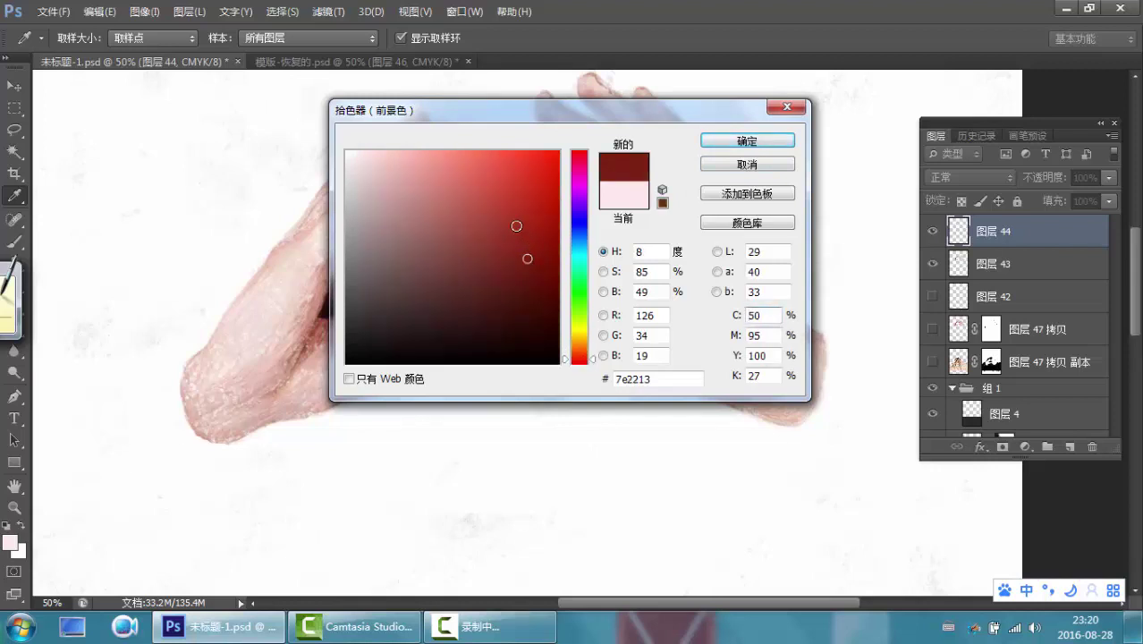
pyautogui.click(501, 198)
pyautogui.moveTo(500, 199); pyautogui.dragTo(506, 197)
pyautogui.press('Return')
pyautogui.press('v')
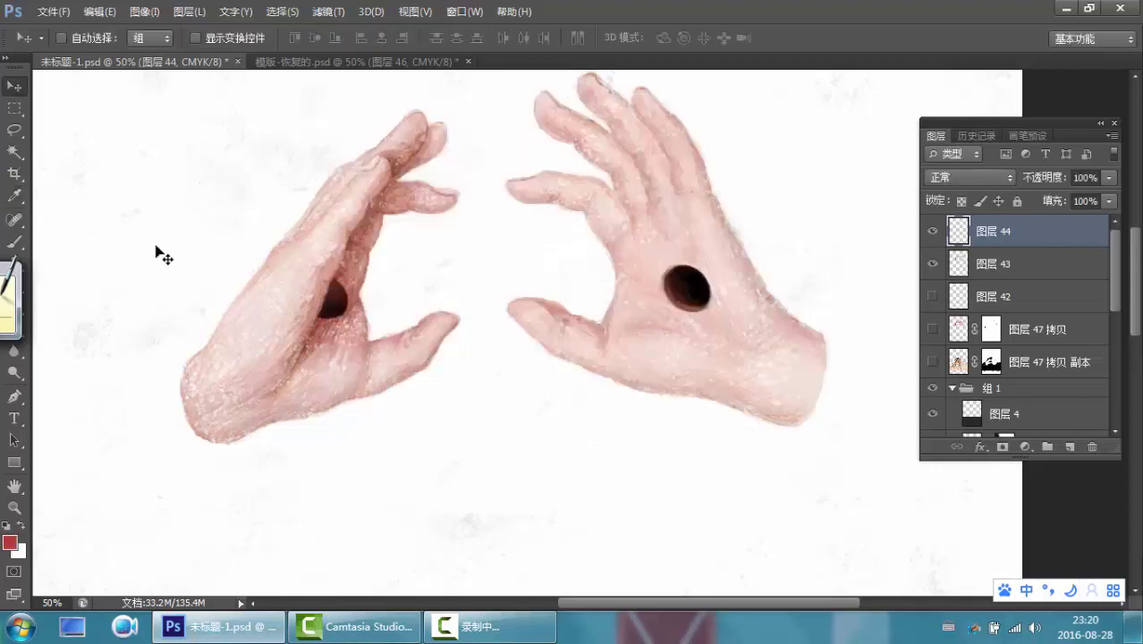
pyautogui.moveTo(85, 223); pyautogui.dragTo(63, 202)
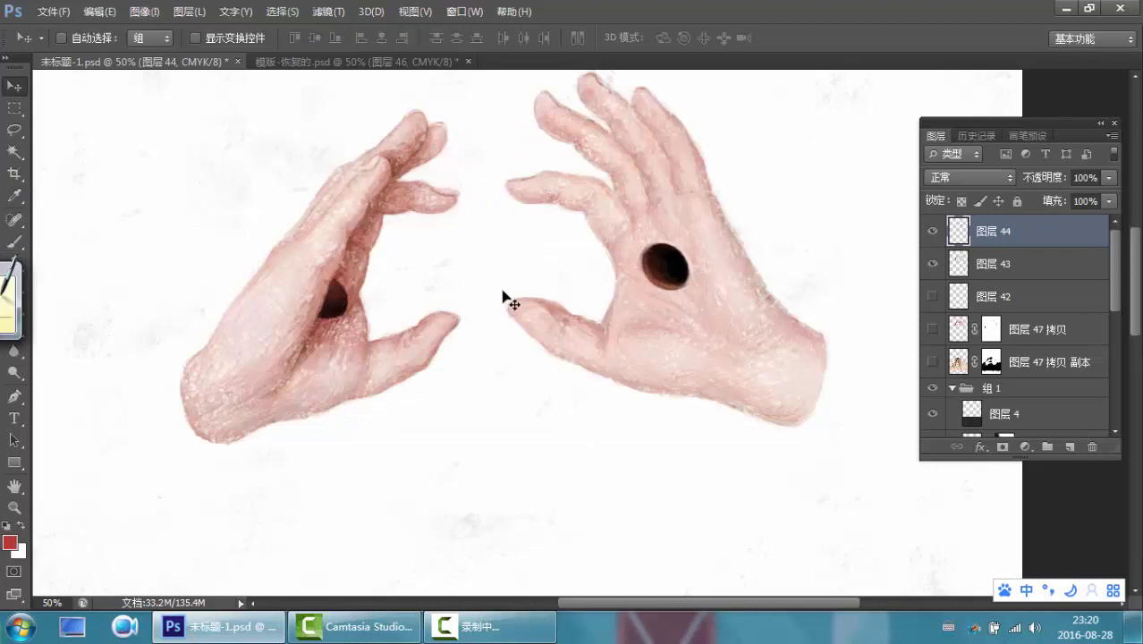
pyautogui.hotkey('ctrl', 'z')
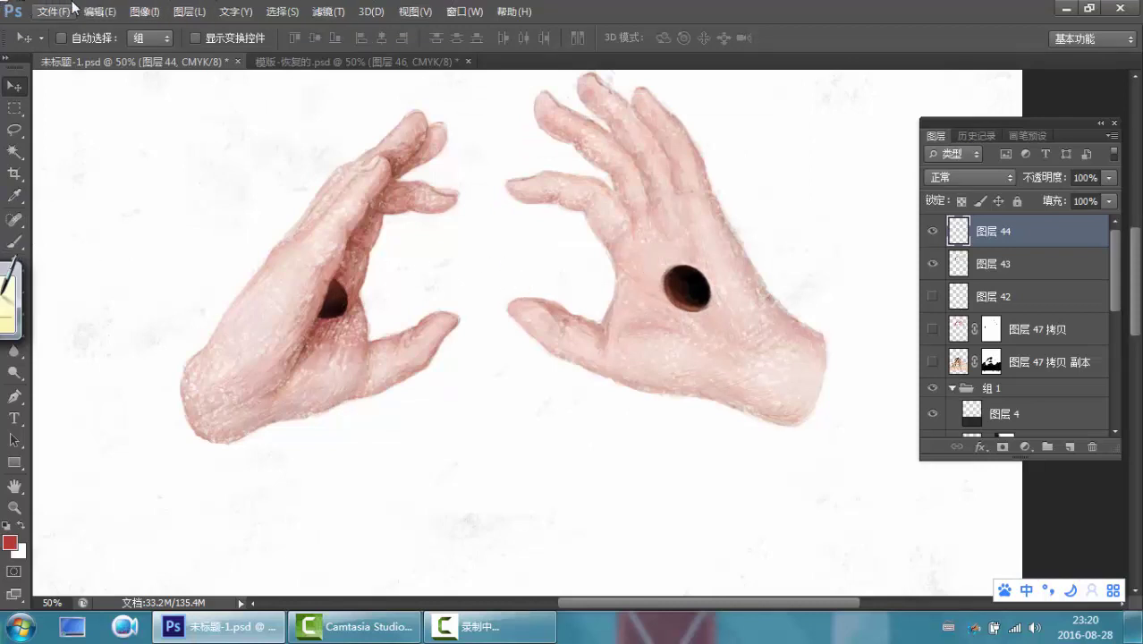
# On a new layer above 图层 44, paint red fish shapes at the left hand's hole and between the hands with a 32-pixel brush.
pyautogui.click(15, 242)
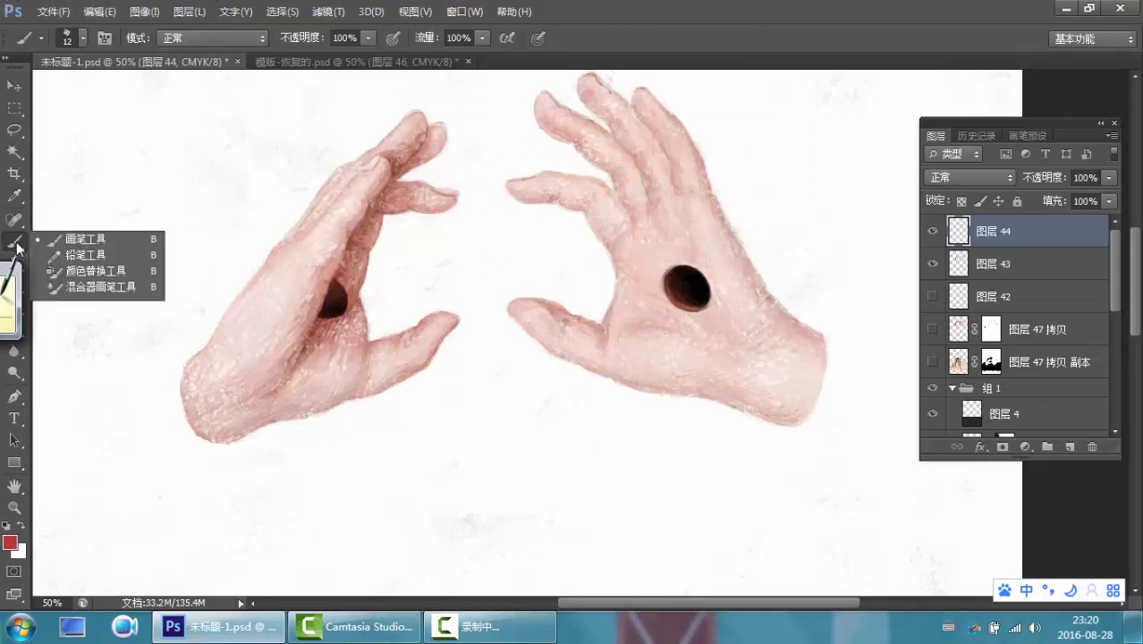
pyautogui.click(85, 232)
pyautogui.rightClick(439, 259)
pyautogui.click(484, 307)
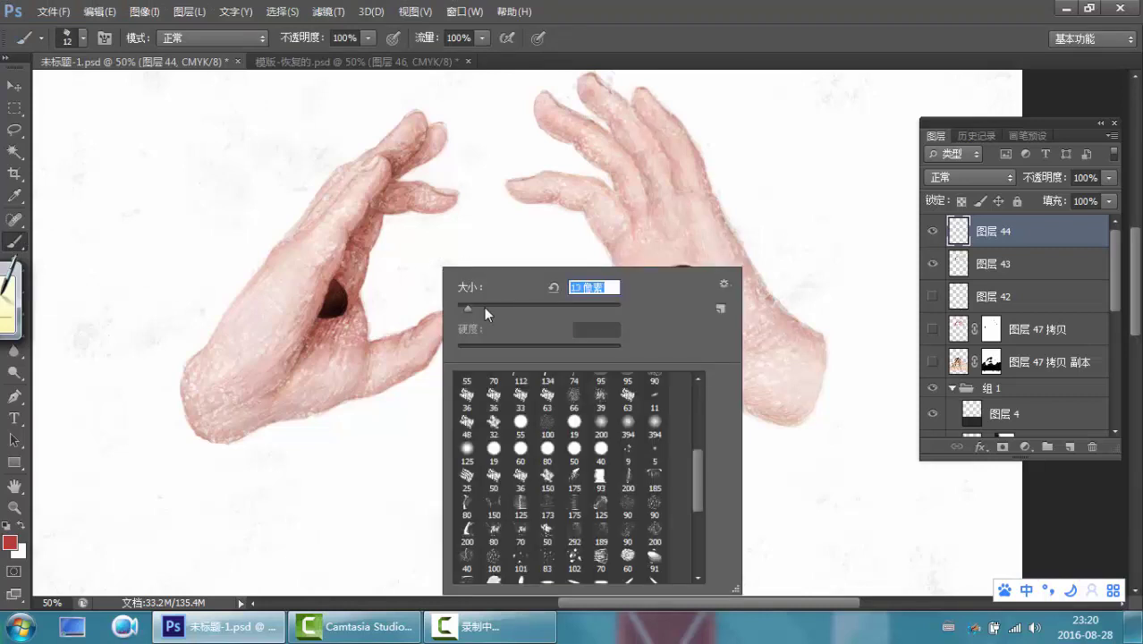
pyautogui.press('Return')
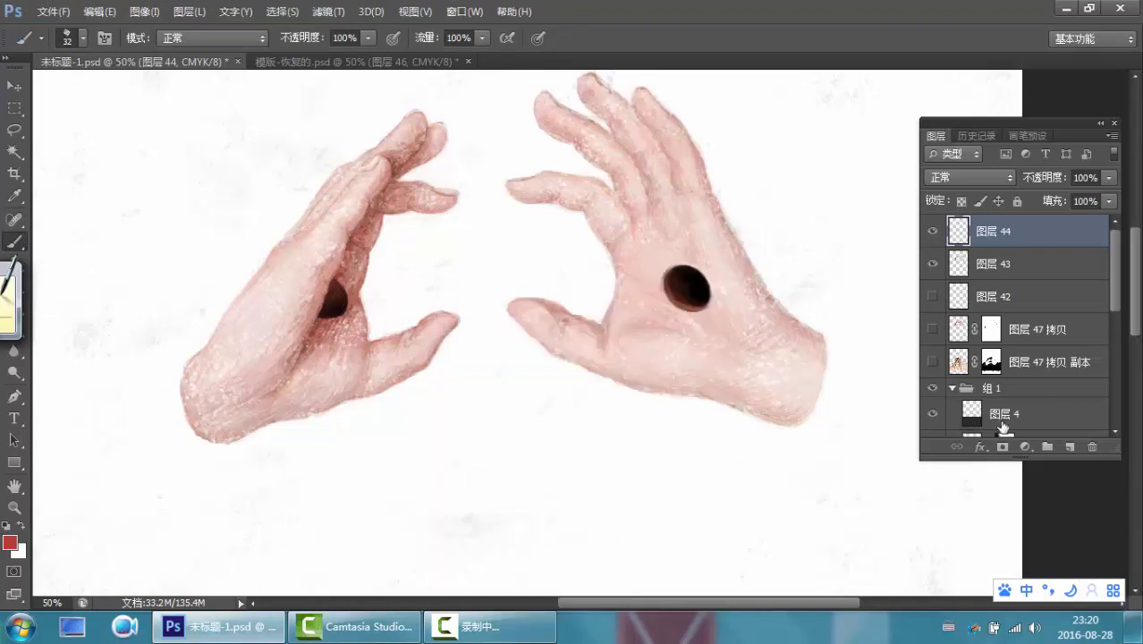
pyautogui.click(1067, 447)
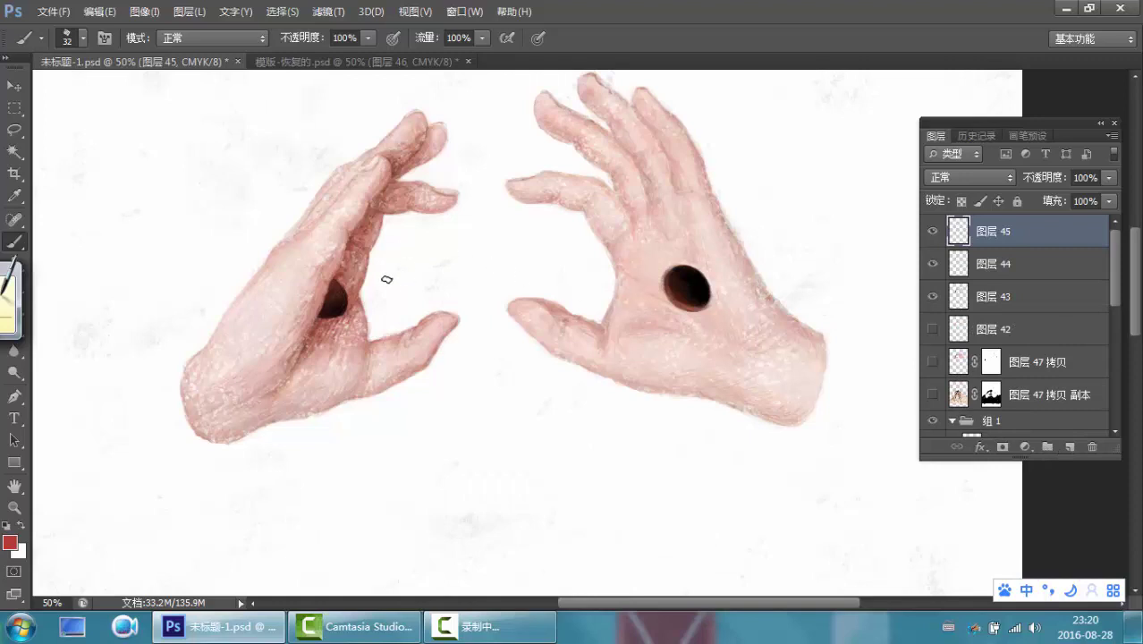
pyautogui.moveTo(355, 283)
pyautogui.mouseDown()
pyautogui.moveTo(402, 277)
pyautogui.moveTo(336, 291)
pyautogui.mouseUp()
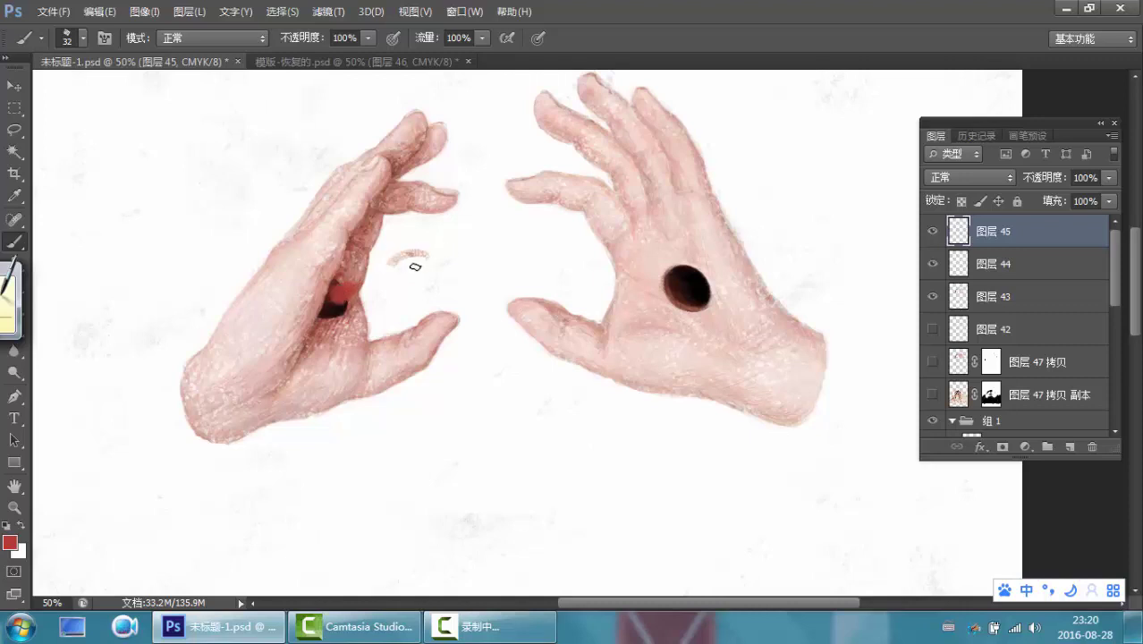
pyautogui.moveTo(408, 257)
pyautogui.mouseDown()
pyautogui.moveTo(417, 266)
pyautogui.moveTo(381, 263)
pyautogui.moveTo(447, 254)
pyautogui.mouseUp()
pyautogui.moveTo(523, 255)
pyautogui.mouseDown()
pyautogui.moveTo(559, 261)
pyautogui.moveTo(499, 254)
pyautogui.moveTo(563, 259)
pyautogui.mouseUp()
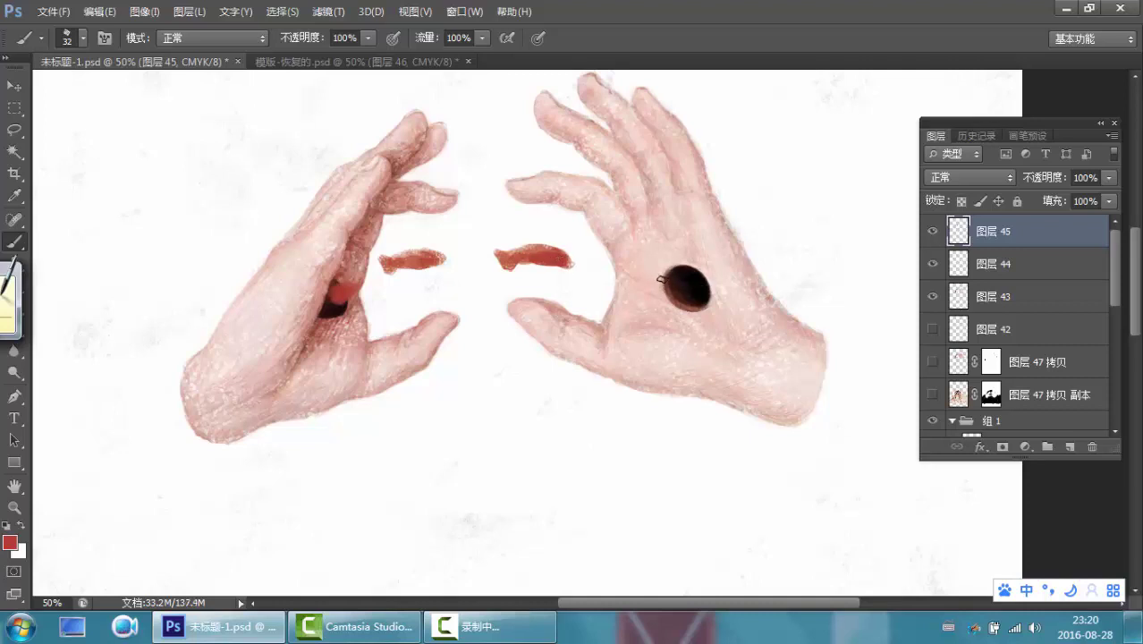
# Paint a red fish tail entering the right palm's hole and its tip emerging at the wrist, and thicken the fish beside that hand.
pyautogui.moveTo(684, 285)
pyautogui.mouseDown()
pyautogui.moveTo(658, 290)
pyautogui.moveTo(674, 288)
pyautogui.mouseUp()
pyautogui.moveTo(823, 376)
pyautogui.mouseDown()
pyautogui.moveTo(851, 401)
pyautogui.moveTo(825, 378)
pyautogui.moveTo(851, 396)
pyautogui.moveTo(827, 393)
pyautogui.moveTo(851, 398)
pyautogui.moveTo(823, 384)
pyautogui.mouseUp()
pyautogui.moveTo(533, 254)
pyautogui.mouseDown()
pyautogui.moveTo(563, 254)
pyautogui.moveTo(519, 252)
pyautogui.moveTo(540, 243)
pyautogui.moveTo(559, 250)
pyautogui.moveTo(525, 256)
pyautogui.moveTo(572, 253)
pyautogui.mouseUp()
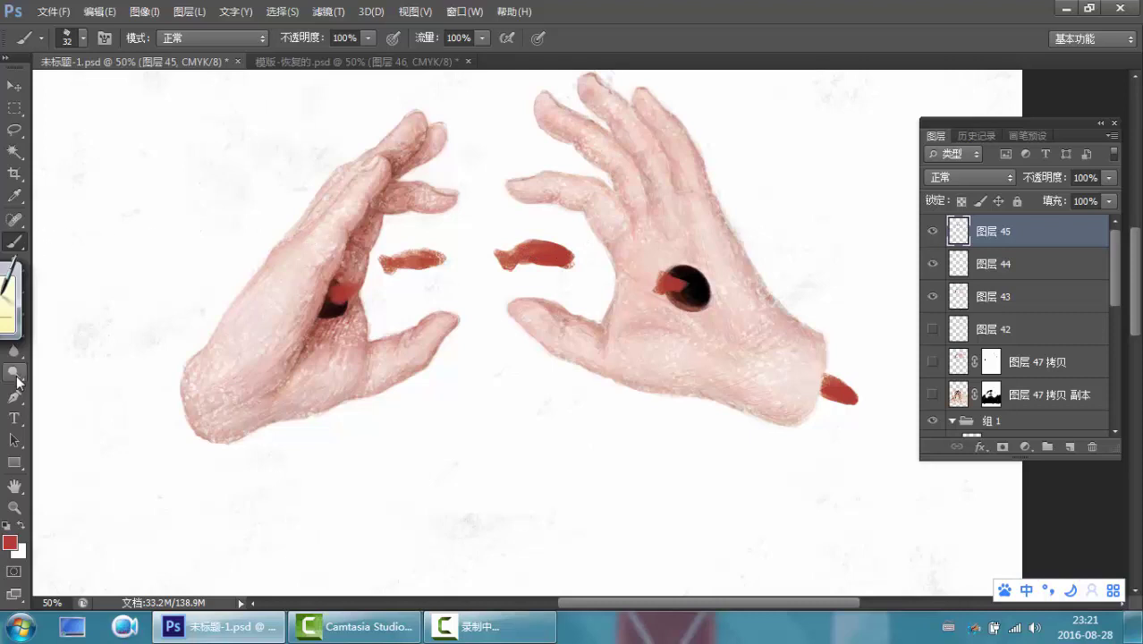
# Trim the outlines of the red fish with a 15-pixel textured eraser and round out the left floating fish's head in red.
pyautogui.moveTo(13, 297); pyautogui.dragTo(16, 380)
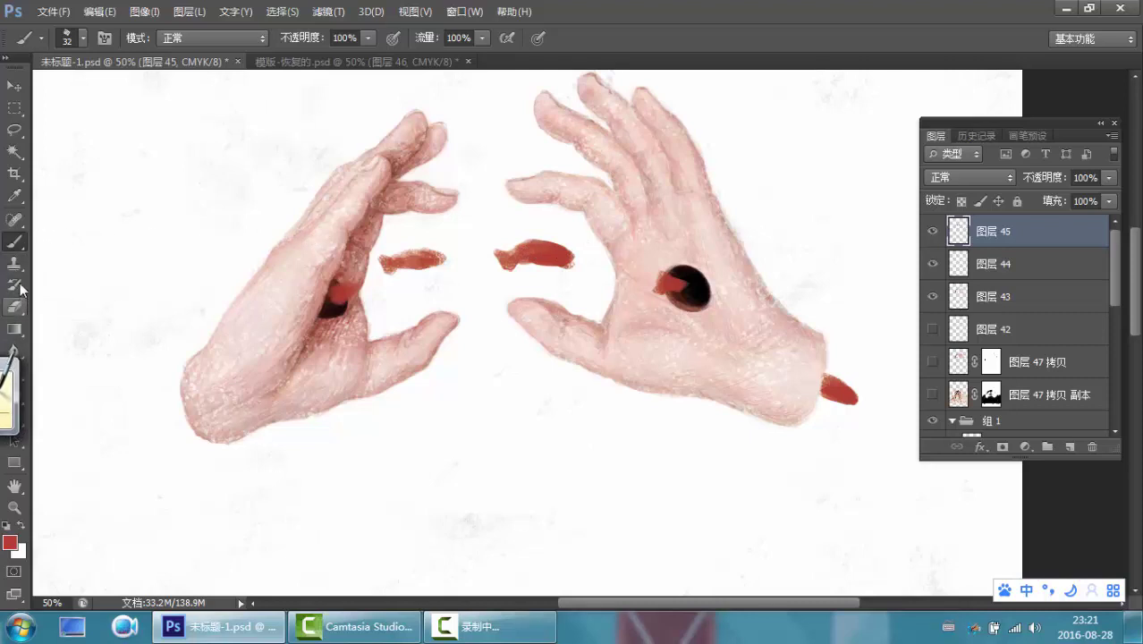
pyautogui.press('e')
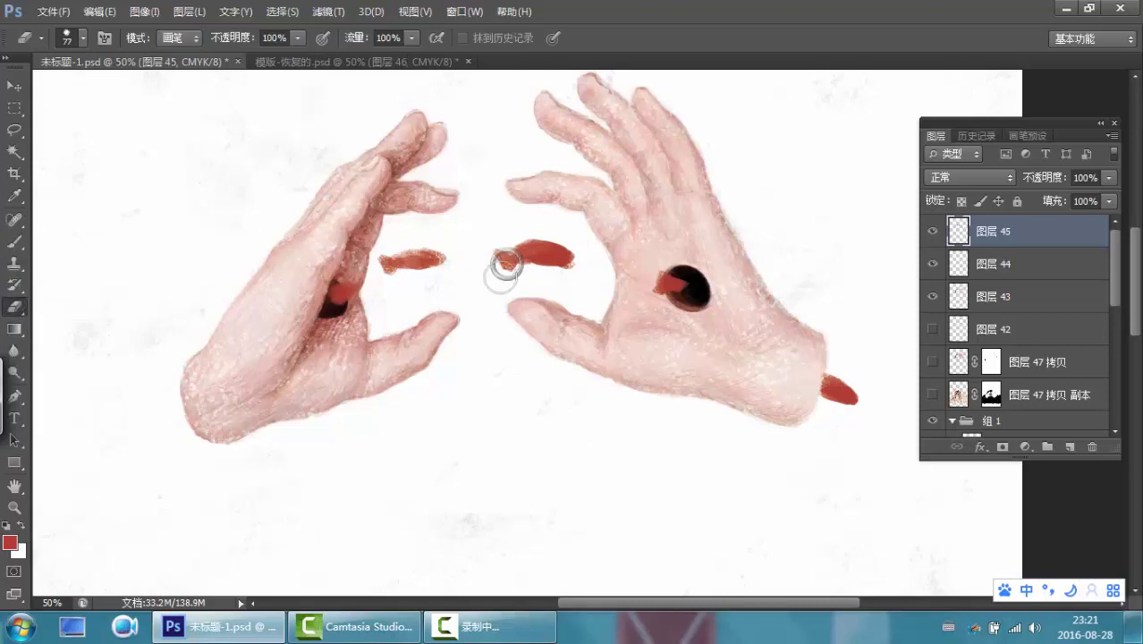
pyautogui.rightClick(492, 374)
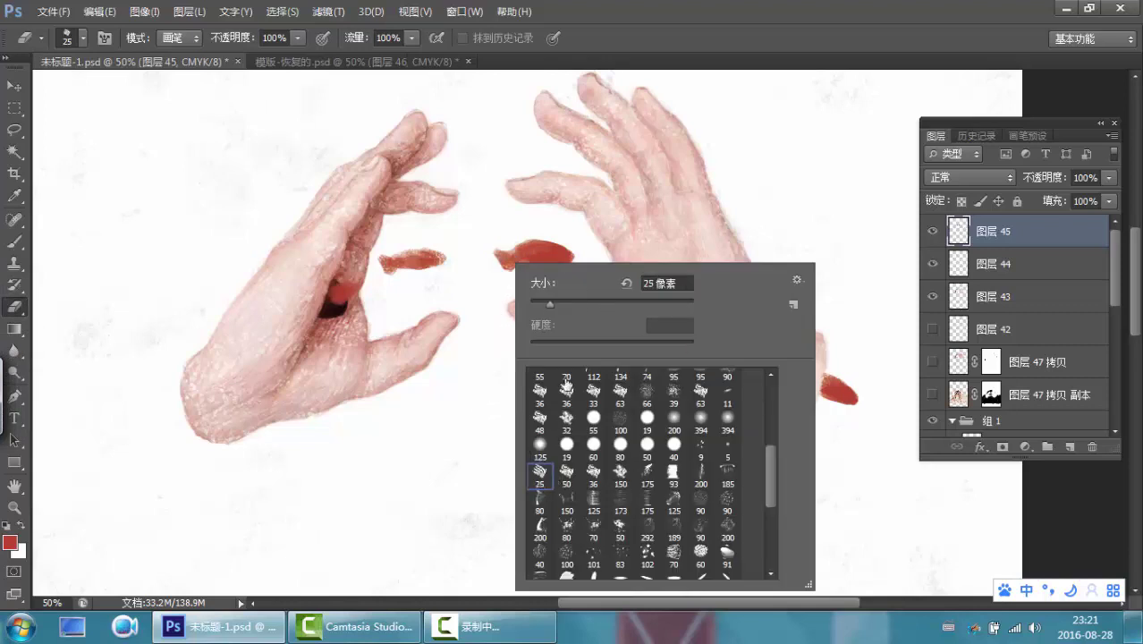
pyautogui.moveTo(591, 304); pyautogui.dragTo(544, 306)
pyautogui.click(510, 241)
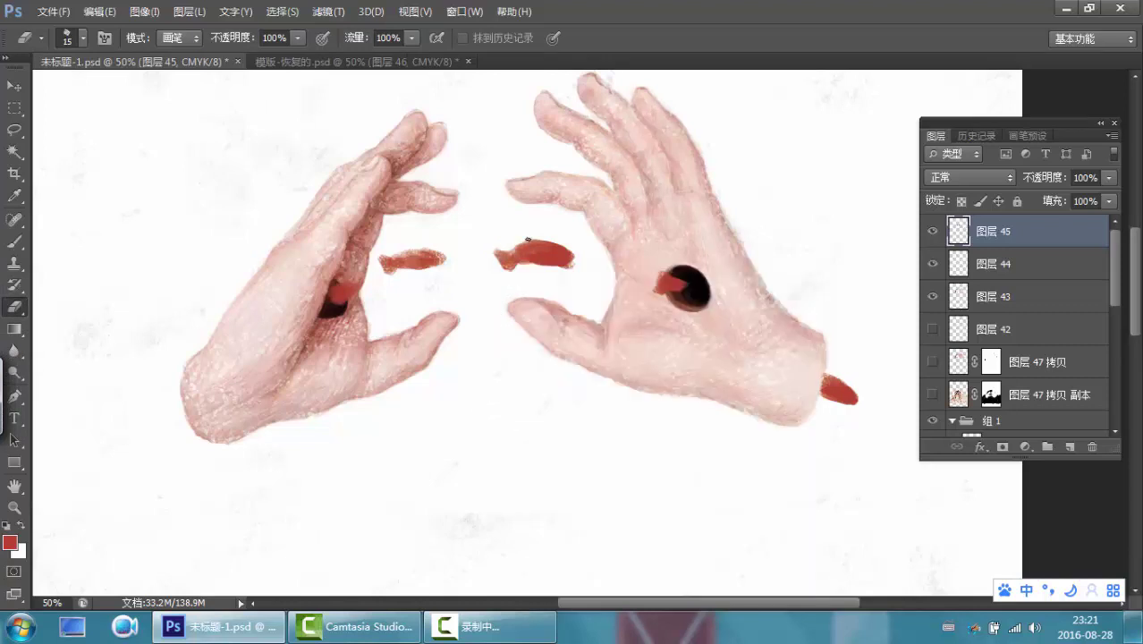
pyautogui.moveTo(527, 240)
pyautogui.mouseDown()
pyautogui.moveTo(569, 264)
pyautogui.moveTo(561, 272)
pyautogui.moveTo(580, 262)
pyautogui.moveTo(493, 256)
pyautogui.mouseUp()
pyautogui.moveTo(536, 241); pyautogui.dragTo(535, 241)
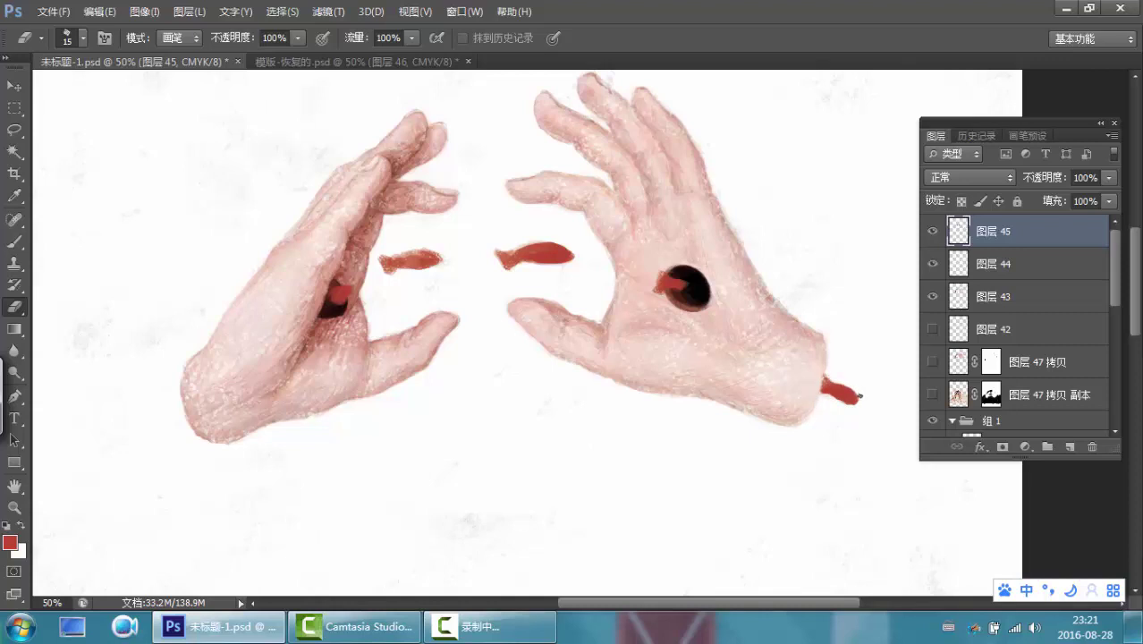
pyautogui.moveTo(854, 398); pyautogui.dragTo(836, 398)
pyautogui.click(14, 242)
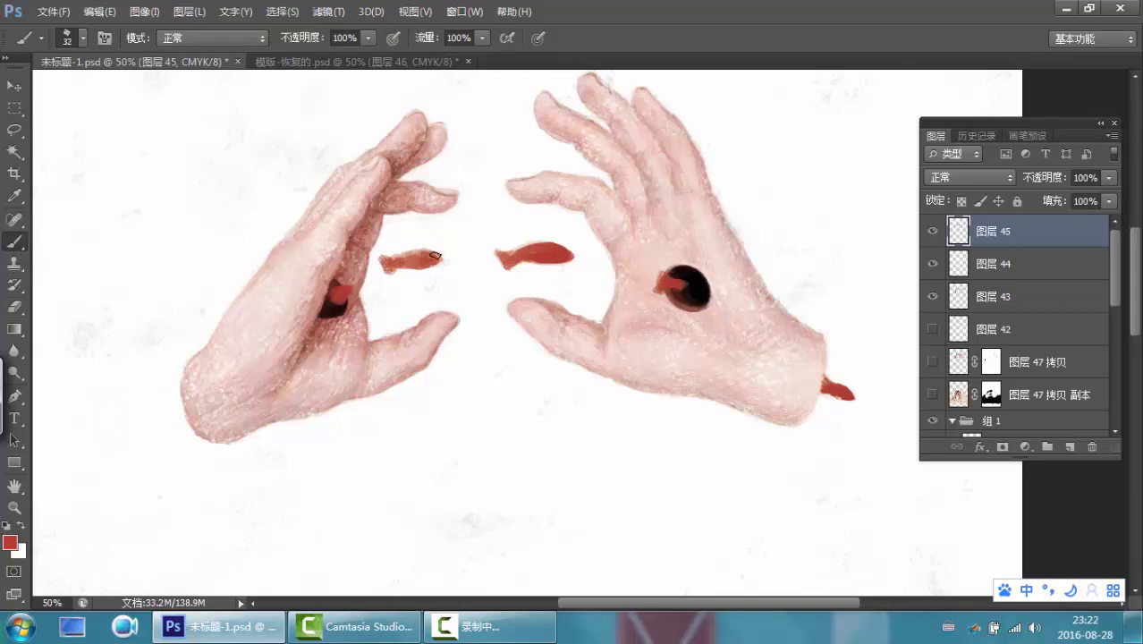
pyautogui.moveTo(435, 256)
pyautogui.mouseDown()
pyautogui.moveTo(443, 261)
pyautogui.moveTo(399, 265)
pyautogui.moveTo(443, 257)
pyautogui.moveTo(418, 265)
pyautogui.moveTo(435, 262)
pyautogui.mouseUp()
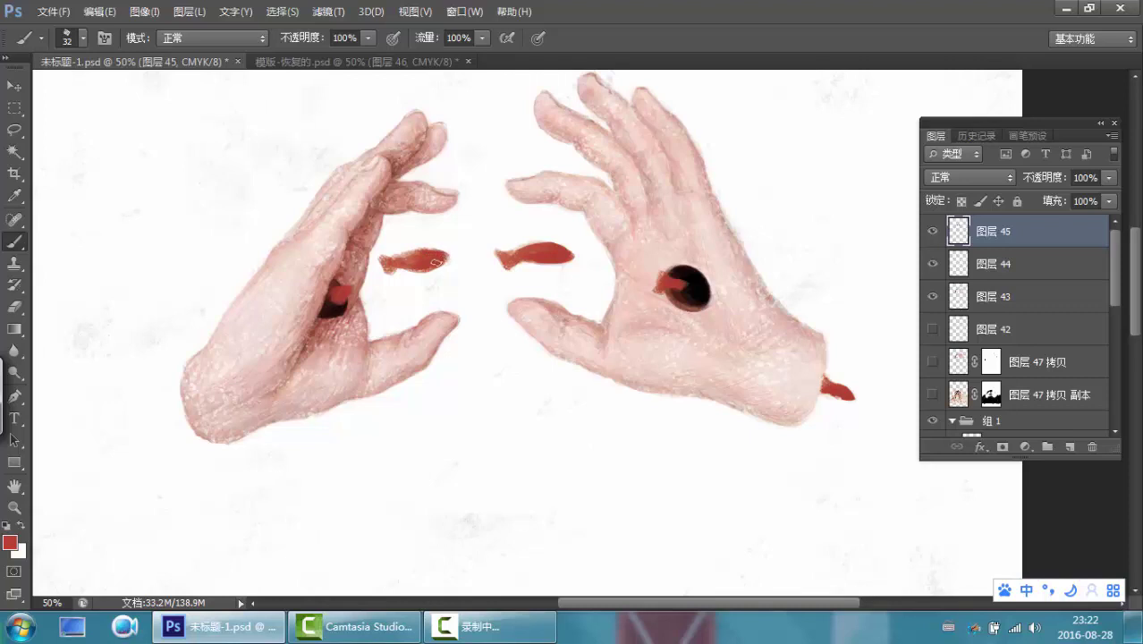
# Add white eyes and gill lines to the fish with a 12-pixel brush, and touch up the right palm fish's tail in red.
pyautogui.click(20, 526)
pyautogui.rightClick(446, 252)
pyautogui.moveTo(484, 295); pyautogui.dragTo(467, 297)
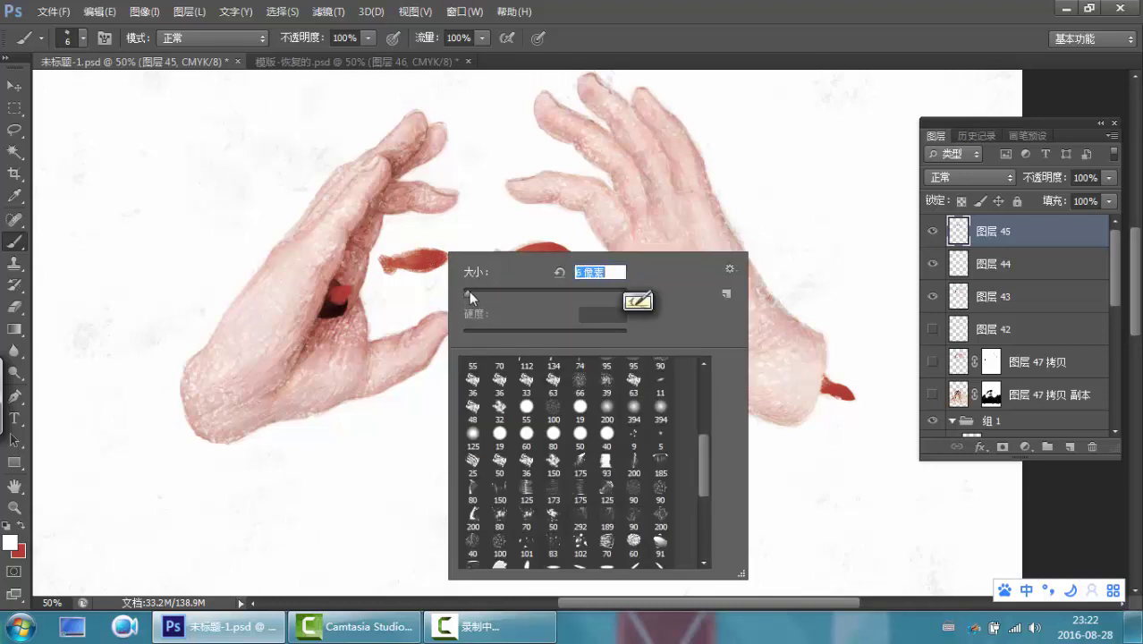
pyautogui.moveTo(469, 293); pyautogui.dragTo(474, 297)
pyautogui.press('Return')
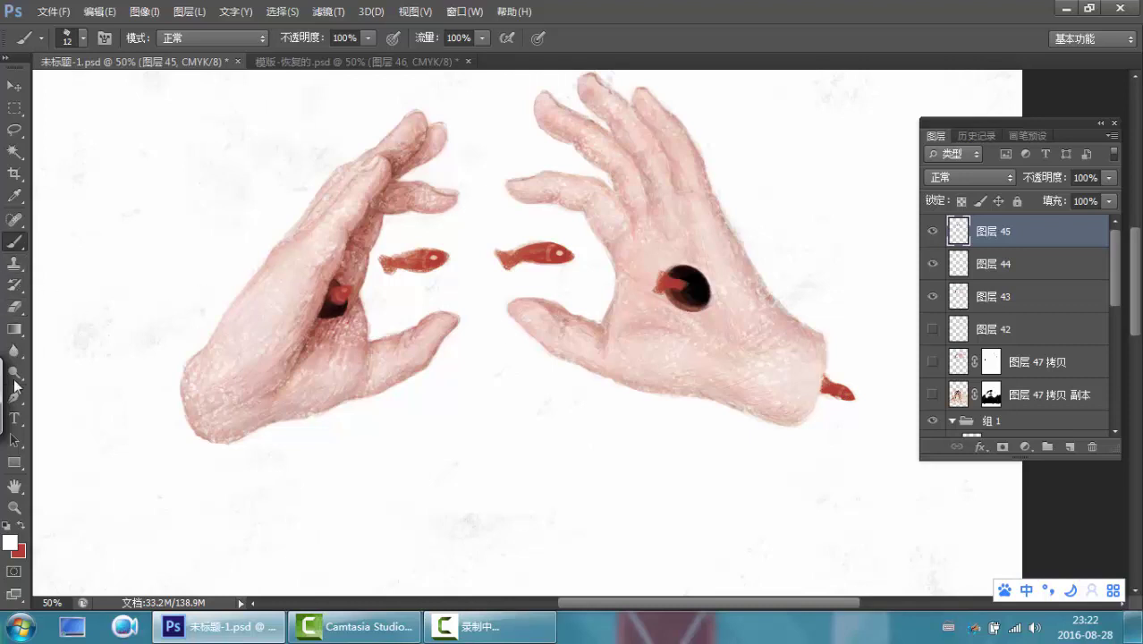
pyautogui.press('x')
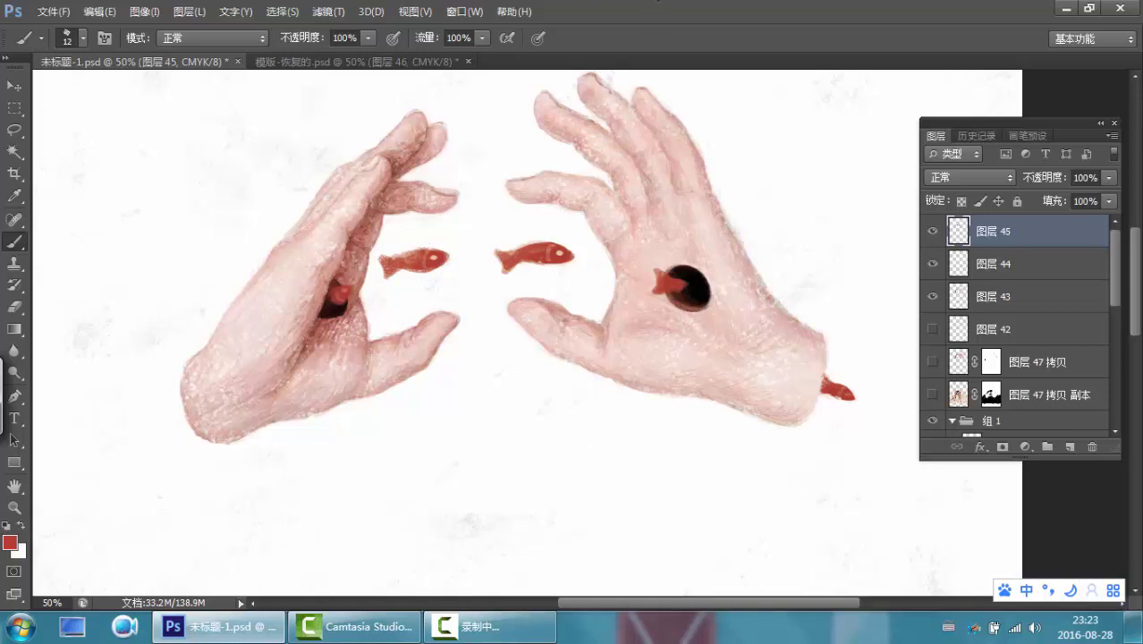
# Add a new layer directly above 图层 42 and paint two long flat red shadows below the hands with a 65-pixel brush.
pyautogui.hotkey('ctrl', '-')
pyautogui.hotkey('ctrl', '-')
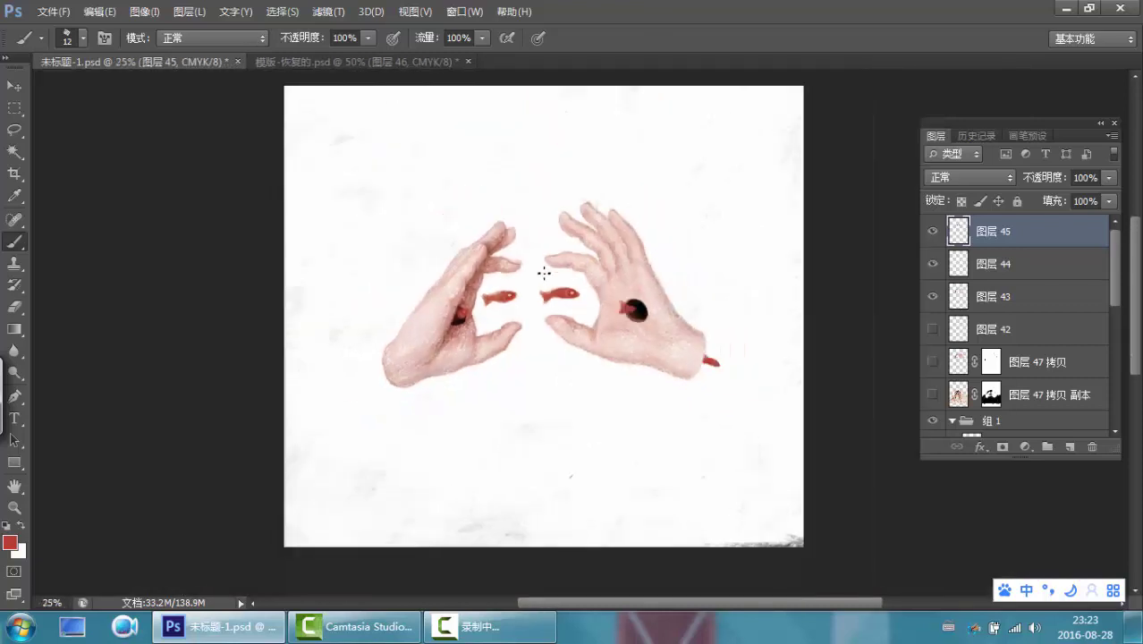
pyautogui.moveTo(581, 385); pyautogui.dragTo(553, 385)
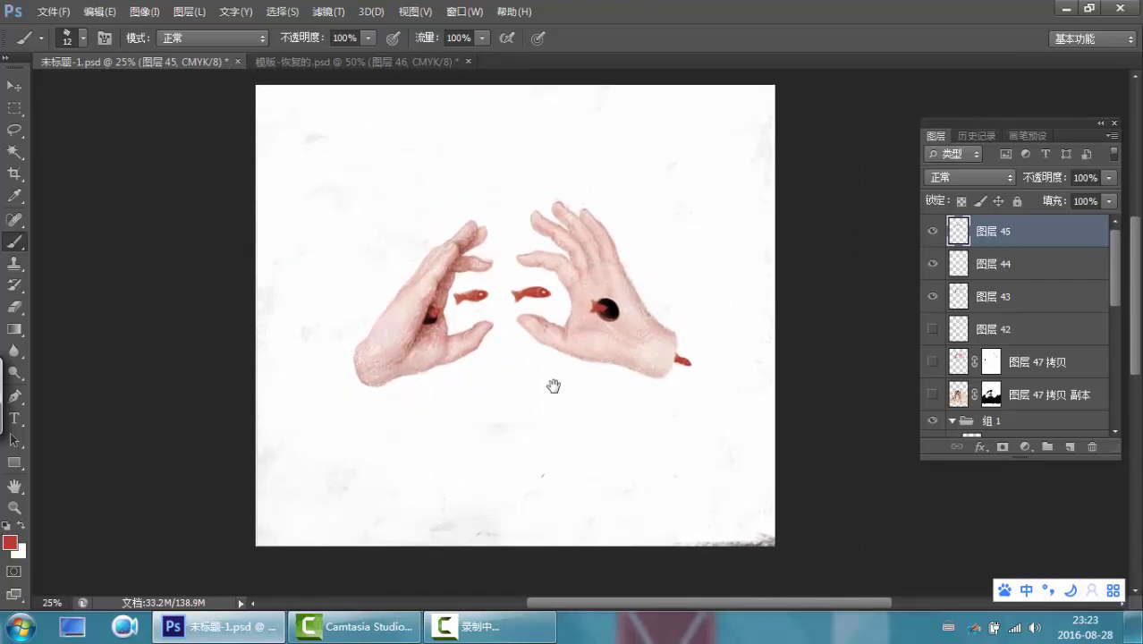
pyautogui.click(1020, 329)
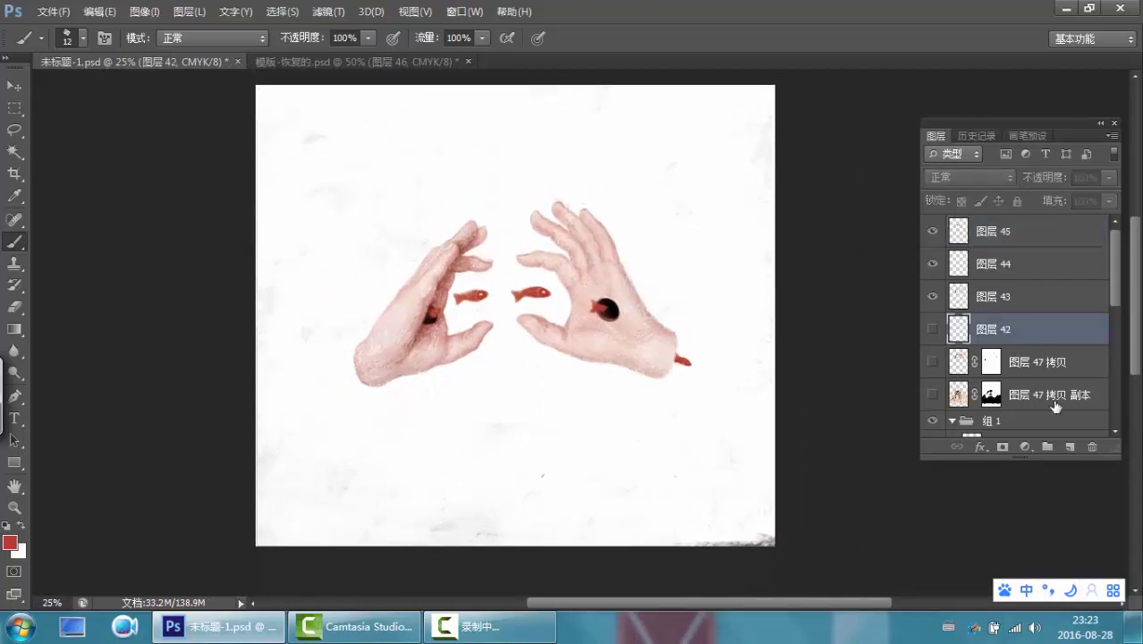
pyautogui.click(1069, 446)
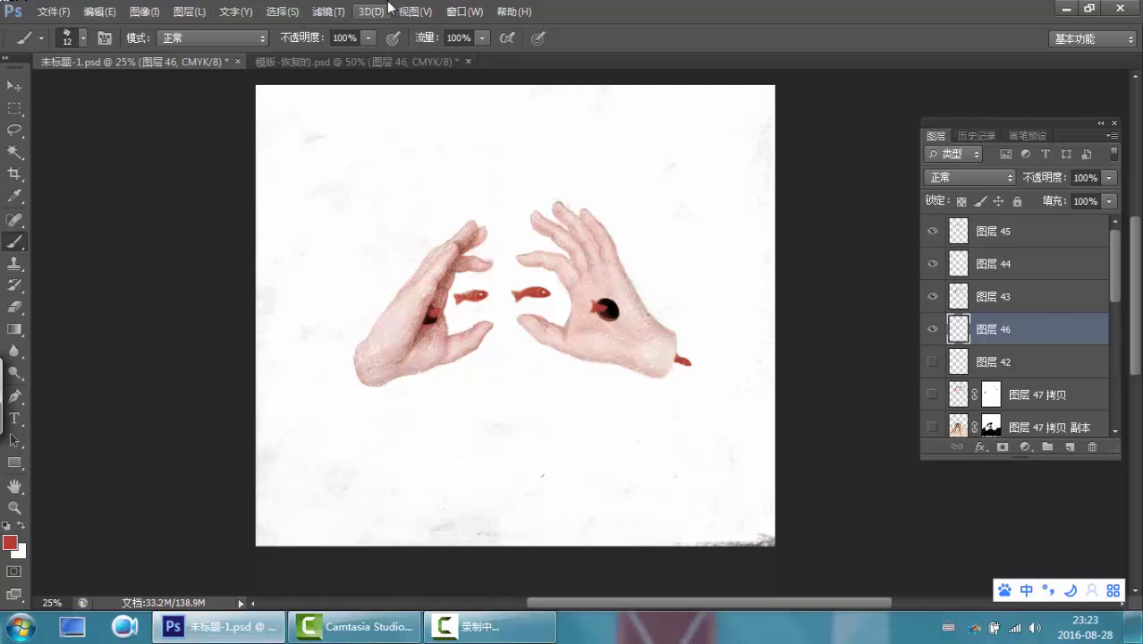
pyautogui.rightClick(432, 441)
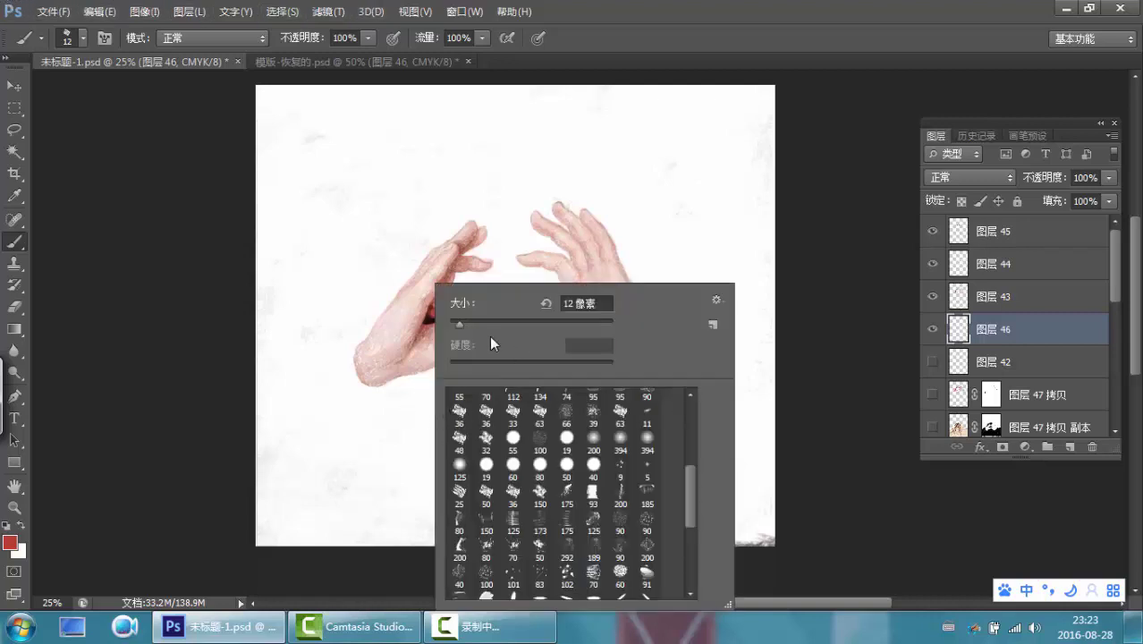
pyautogui.write('65')
pyautogui.press('Return')
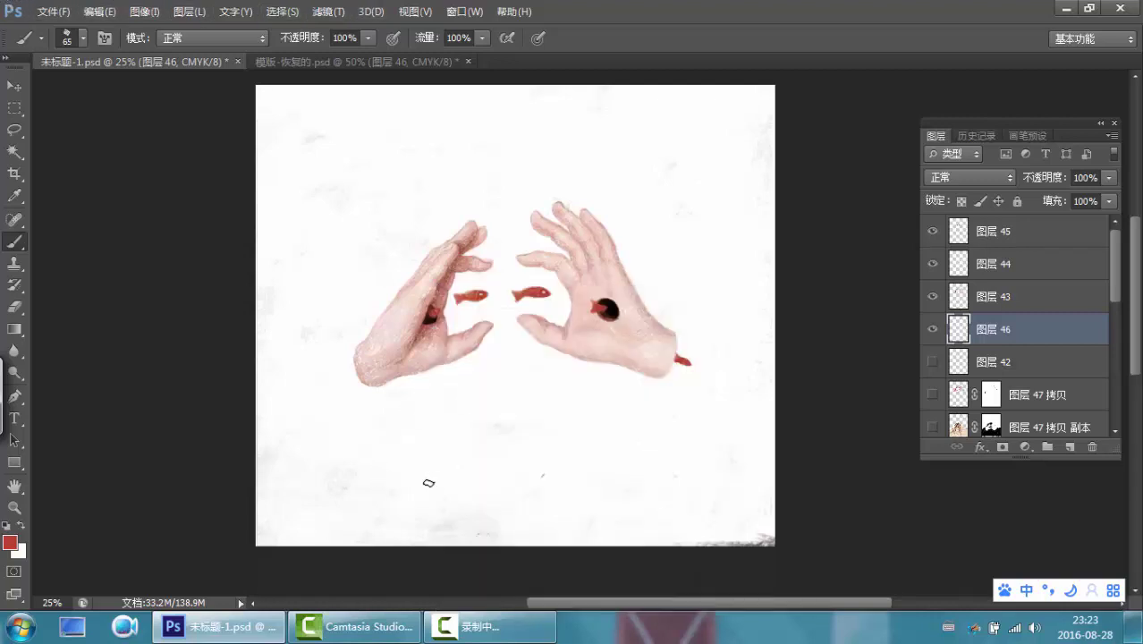
pyautogui.moveTo(428, 483)
pyautogui.mouseDown()
pyautogui.moveTo(369, 473)
pyautogui.moveTo(443, 473)
pyautogui.moveTo(362, 475)
pyautogui.moveTo(459, 464)
pyautogui.moveTo(476, 473)
pyautogui.mouseUp()
pyautogui.moveTo(644, 470)
pyautogui.mouseDown()
pyautogui.moveTo(571, 463)
pyautogui.moveTo(627, 470)
pyautogui.moveTo(553, 473)
pyautogui.moveTo(660, 467)
pyautogui.moveTo(545, 470)
pyautogui.moveTo(668, 465)
pyautogui.moveTo(544, 465)
pyautogui.mouseUp()
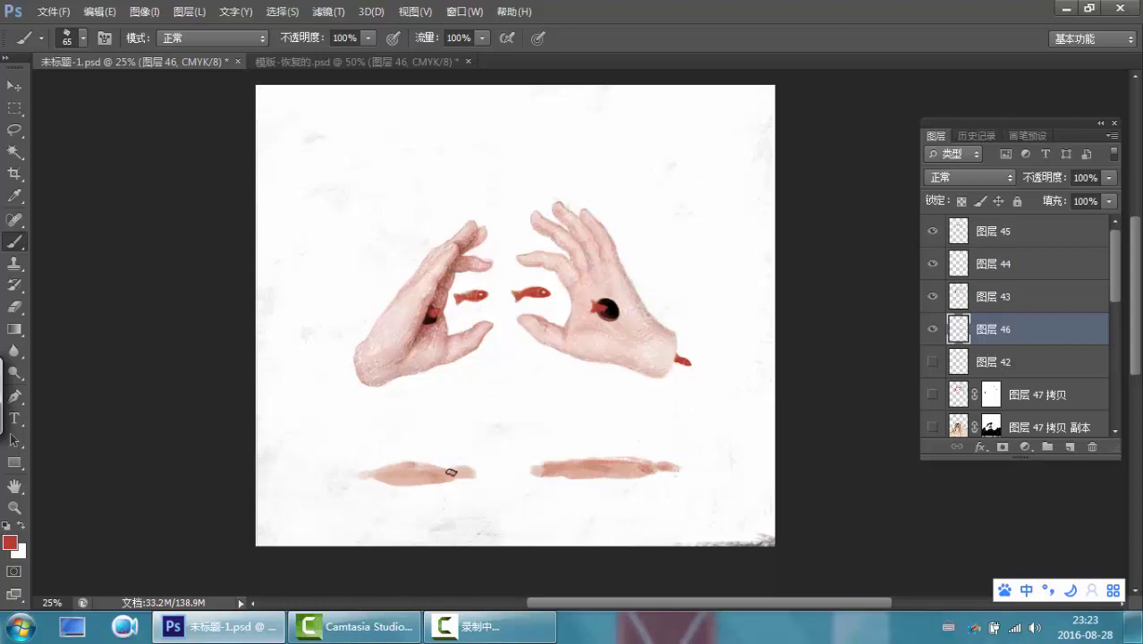
pyautogui.moveTo(451, 472)
pyautogui.mouseDown()
pyautogui.moveTo(376, 485)
pyautogui.moveTo(486, 473)
pyautogui.mouseUp()
pyautogui.moveTo(566, 475)
pyautogui.mouseDown()
pyautogui.moveTo(635, 478)
pyautogui.moveTo(594, 458)
pyautogui.moveTo(563, 470)
pyautogui.moveTo(626, 473)
pyautogui.mouseUp()
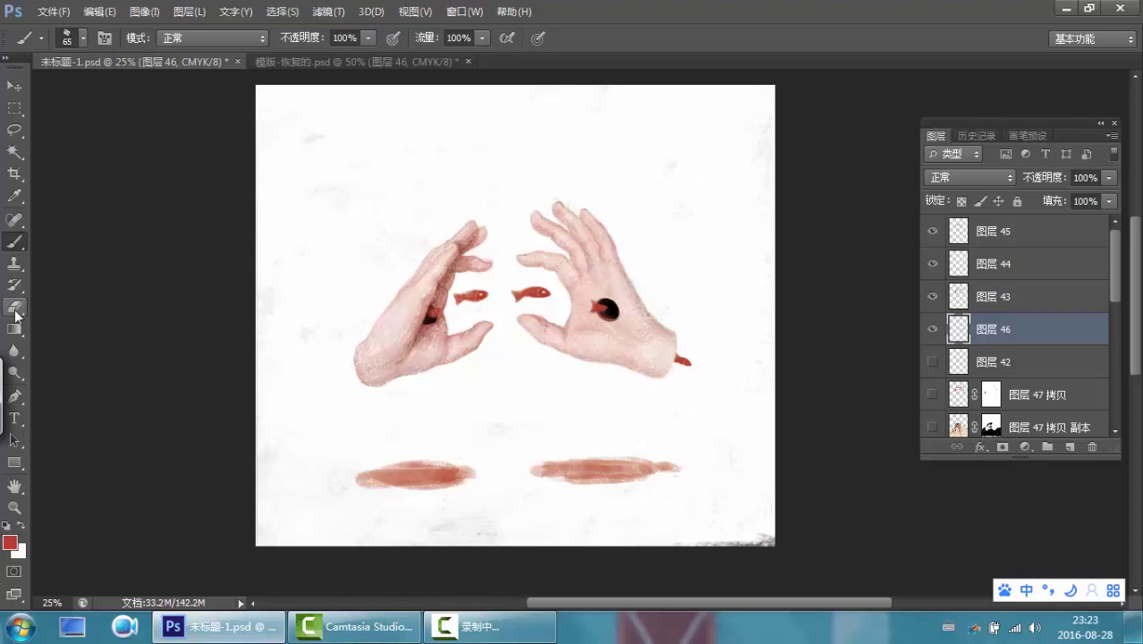
# Trim the edges of the right-hand shadow with the 15-pixel eraser and lower the opacity of 图层 46 to a faint pink tint.
pyautogui.click(15, 307)
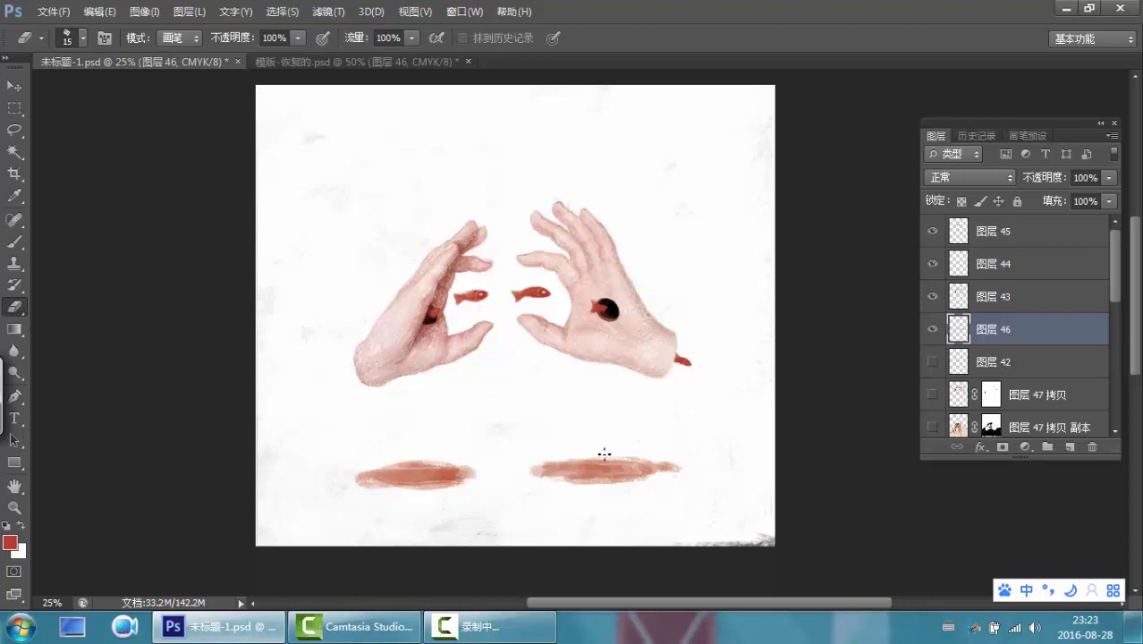
pyautogui.moveTo(542, 465); pyautogui.dragTo(663, 465)
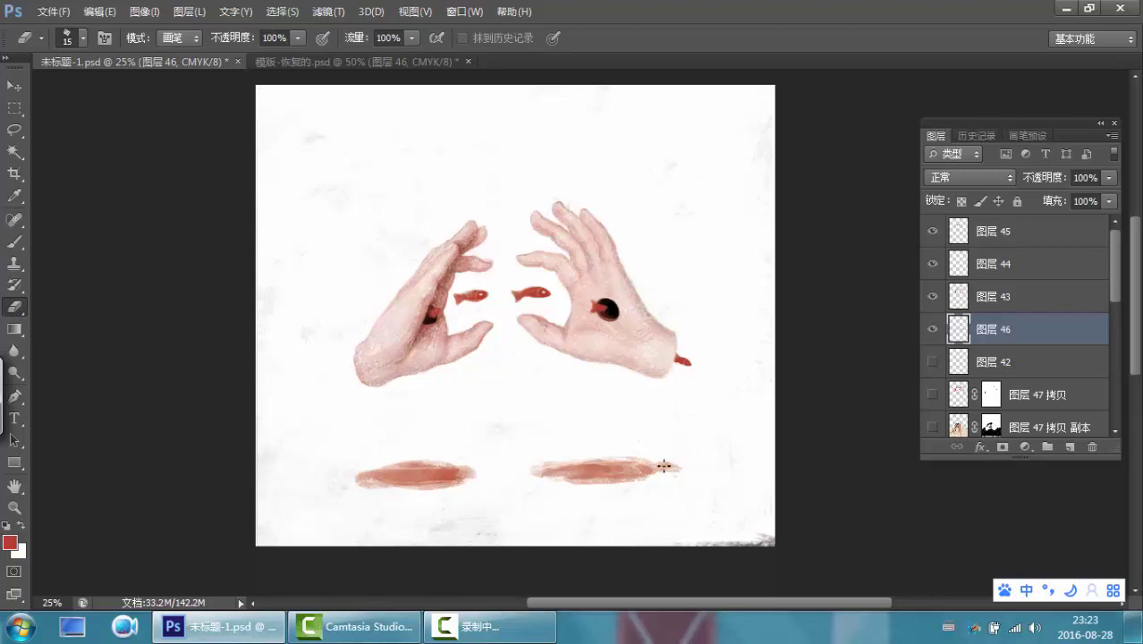
pyautogui.moveTo(1033, 185)
pyautogui.mouseDown()
pyautogui.moveTo(1049, 189)
pyautogui.moveTo(1033, 185)
pyautogui.mouseUp()
pyautogui.click(1106, 178)
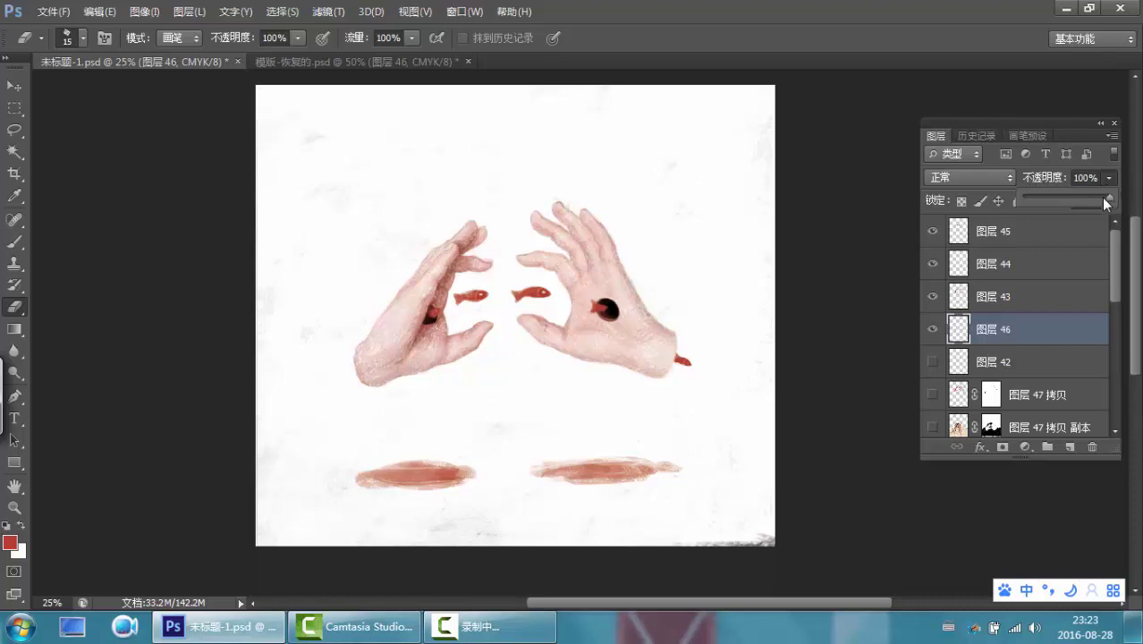
pyautogui.moveTo(1058, 190); pyautogui.dragTo(1051, 201)
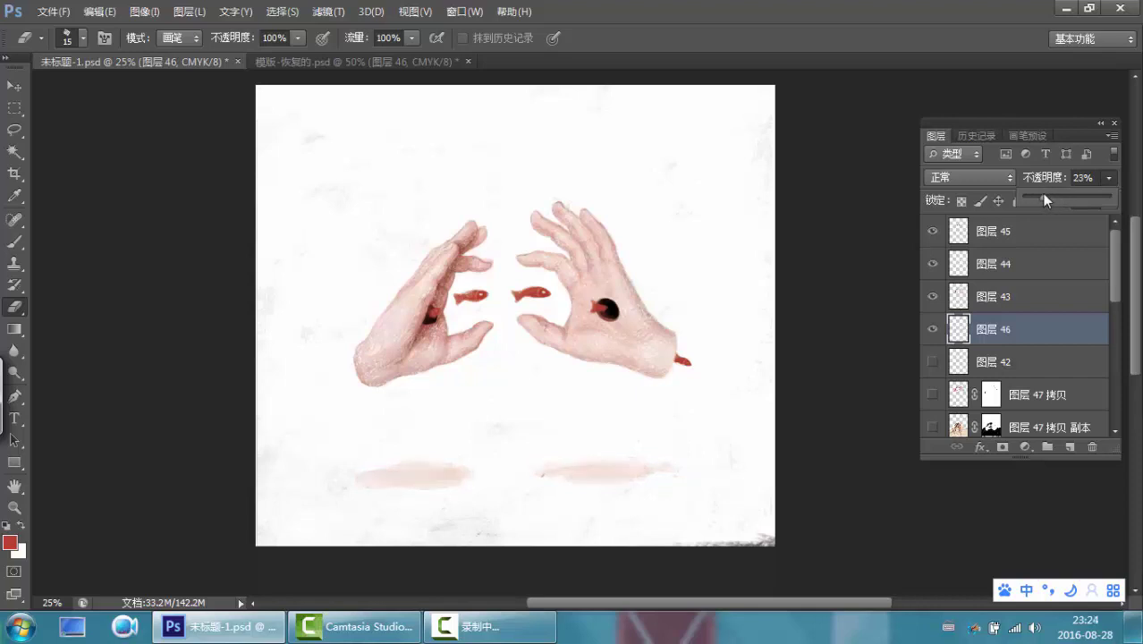
pyautogui.moveTo(1038, 196); pyautogui.dragTo(1034, 197)
# Select the layers from 图层 45 down to 图层 46, move them slightly upward and rotate them 2.30 degrees.
pyautogui.click(1047, 240)
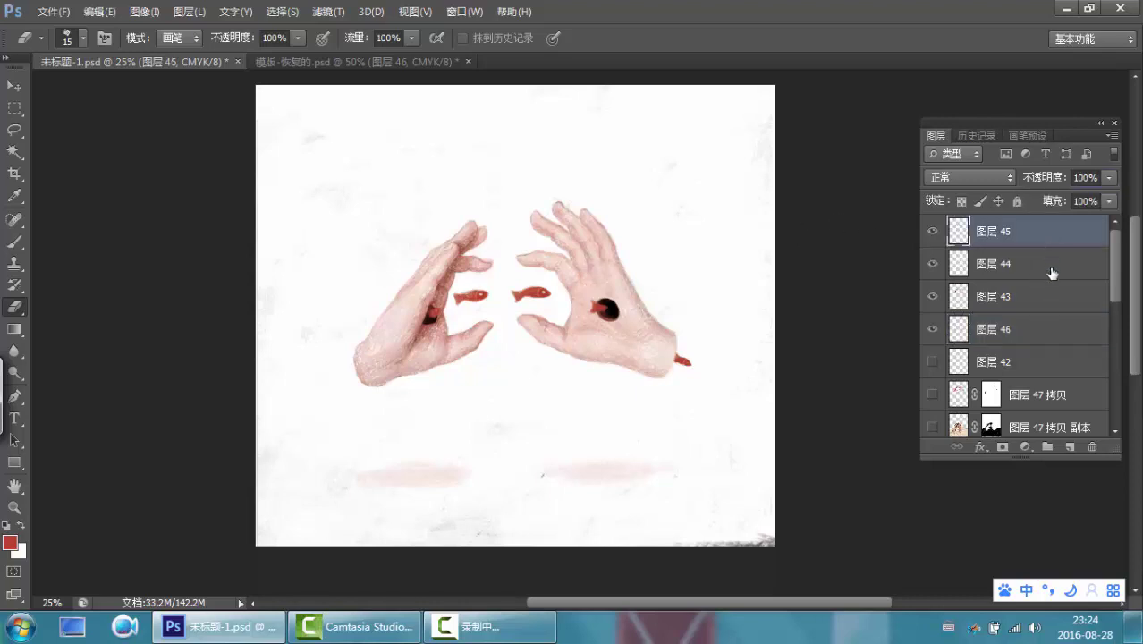
pyautogui.keyDown('shift'); pyautogui.click(1051, 329); pyautogui.keyUp('shift')
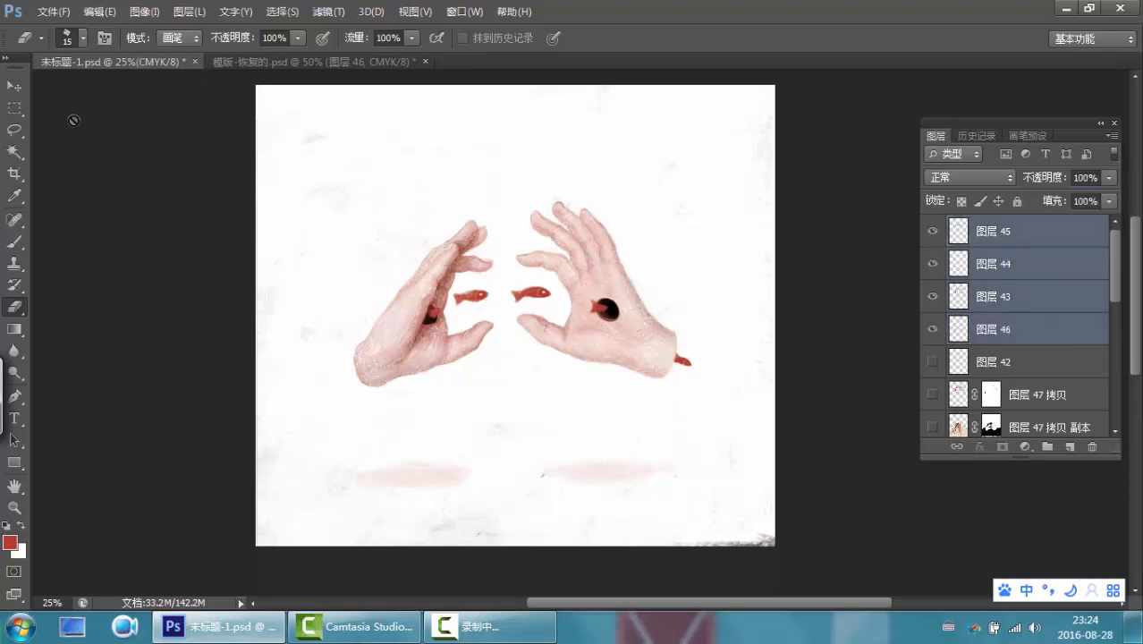
pyautogui.click(13, 87)
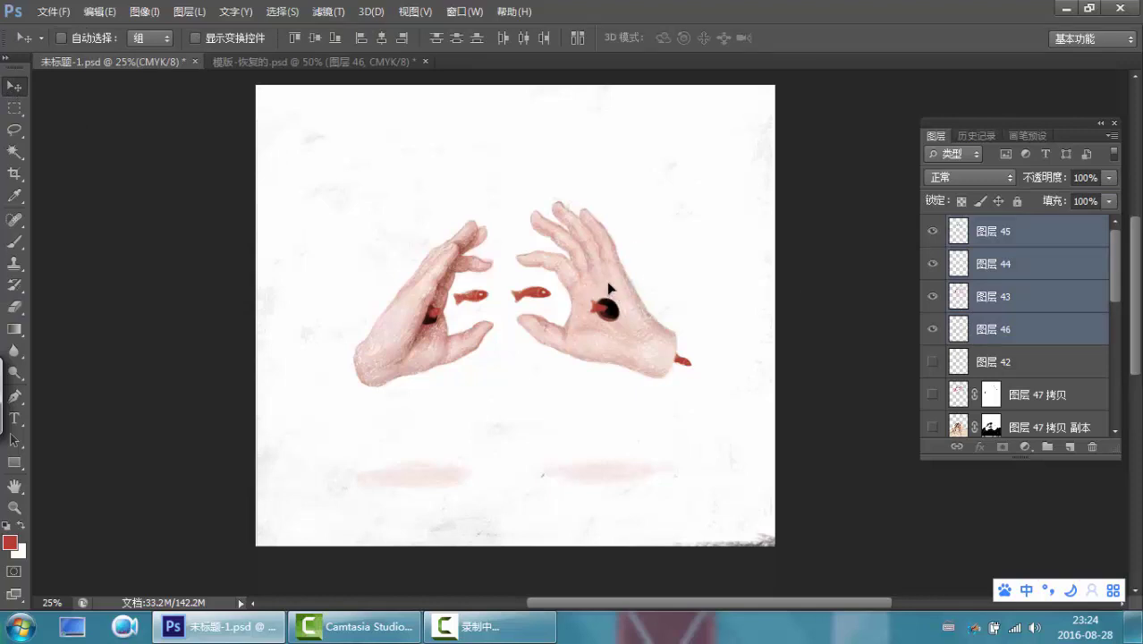
pyautogui.moveTo(608, 297); pyautogui.dragTo(608, 284)
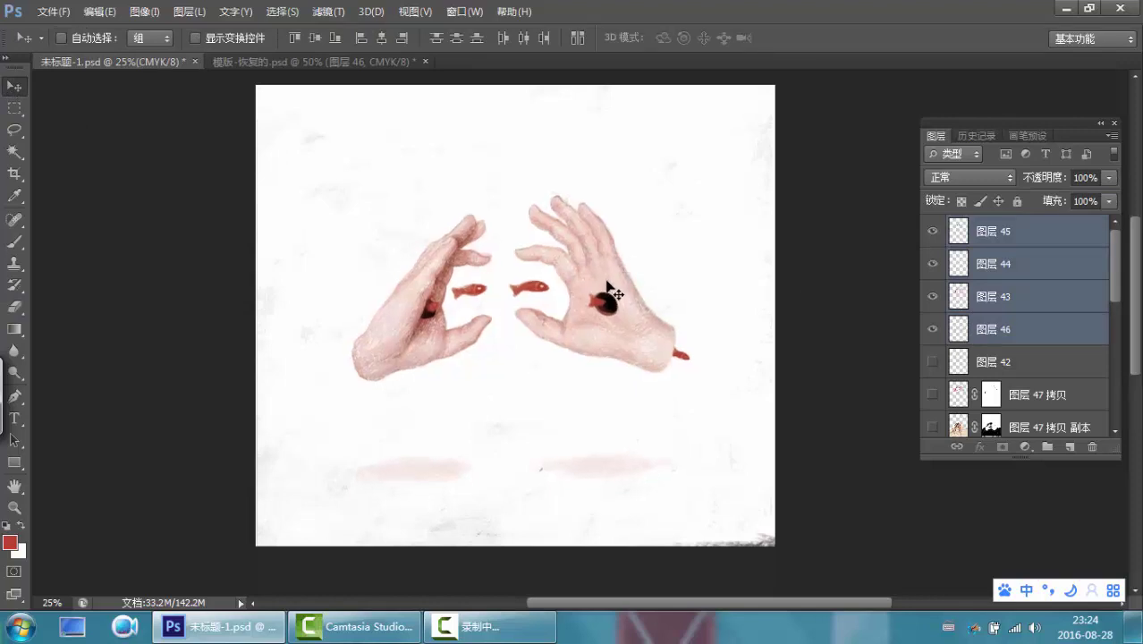
pyautogui.hotkey('ctrl', 't')
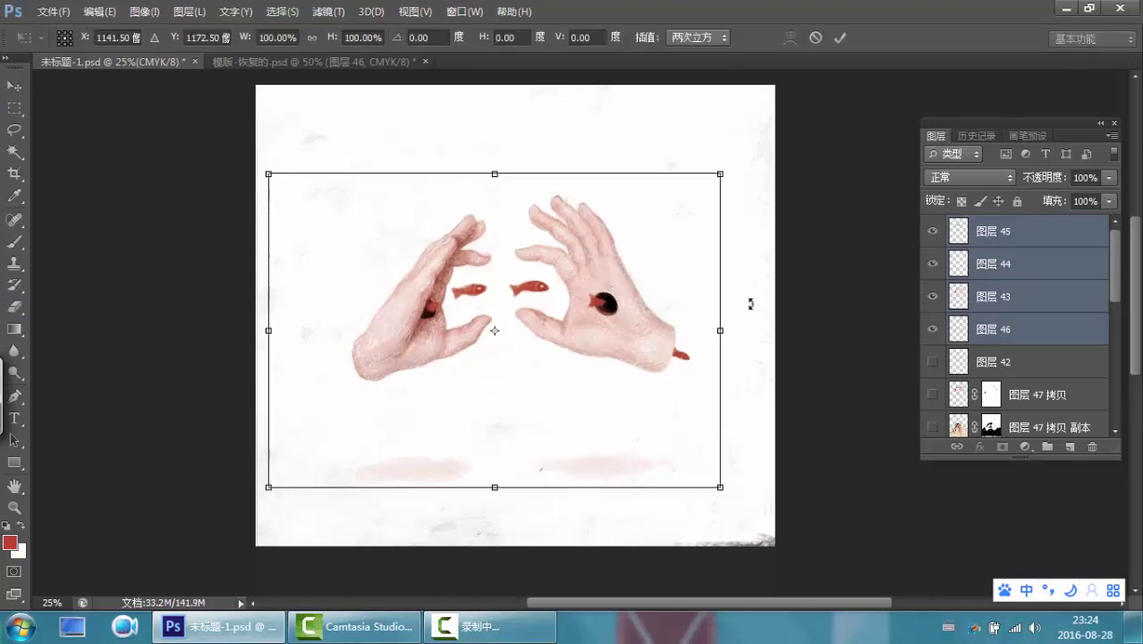
pyautogui.moveTo(757, 326); pyautogui.dragTo(771, 338)
pyautogui.press('Return')
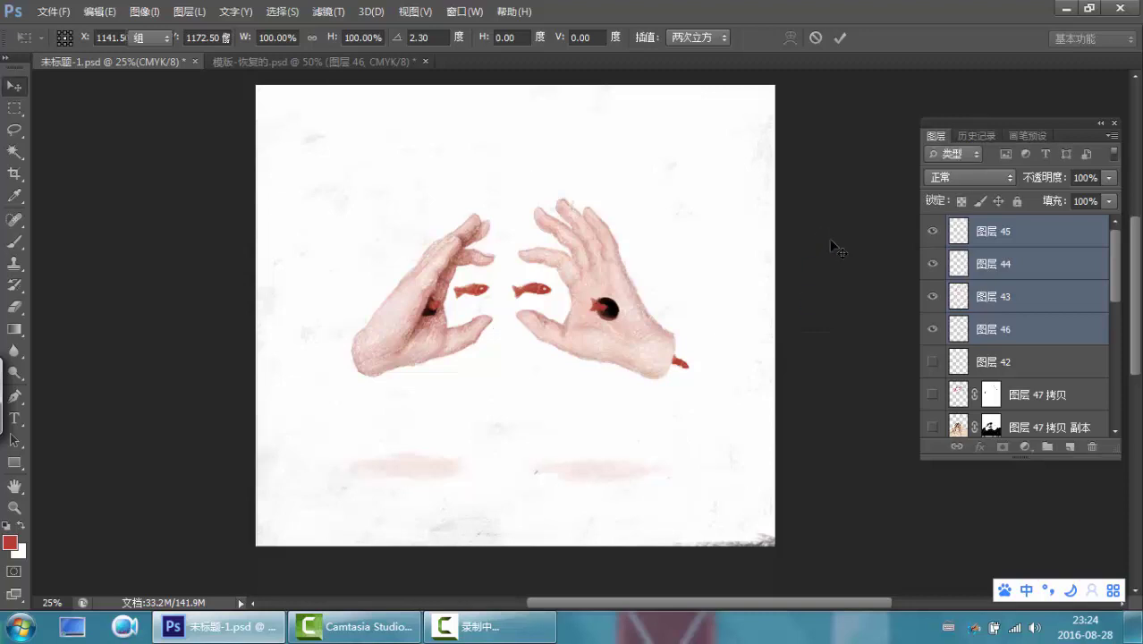
# Rotate the two pink shadows on 图层 46 by -1.34 degrees and shift them slightly to the right under the hands.
pyautogui.click(1007, 328)
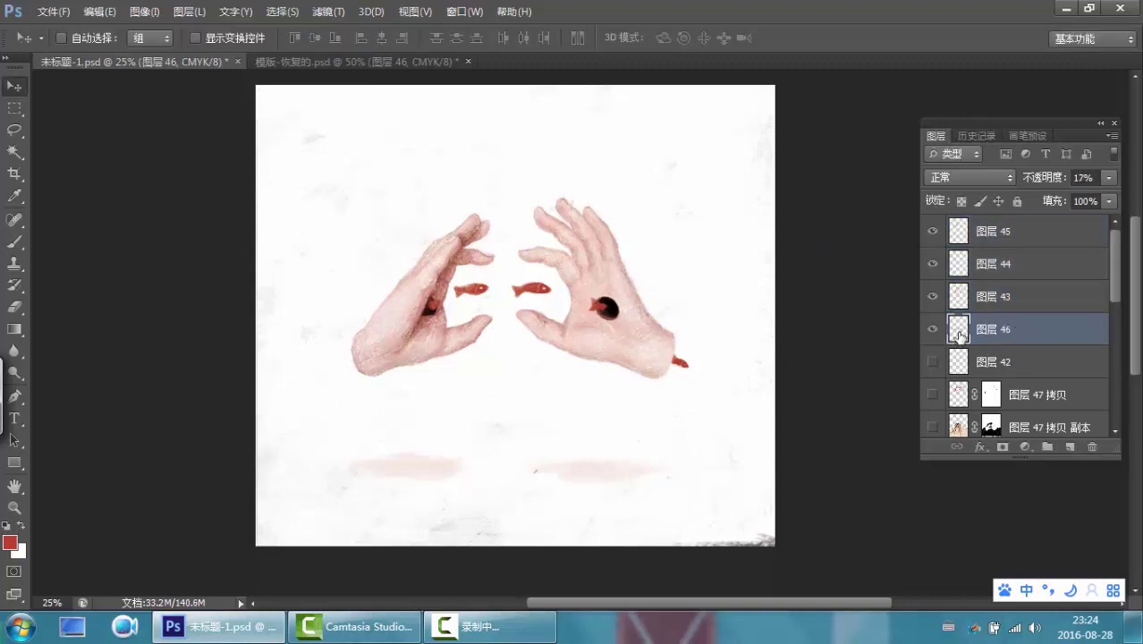
pyautogui.hotkey('ctrl', 't')
pyautogui.moveTo(795, 432); pyautogui.dragTo(799, 430)
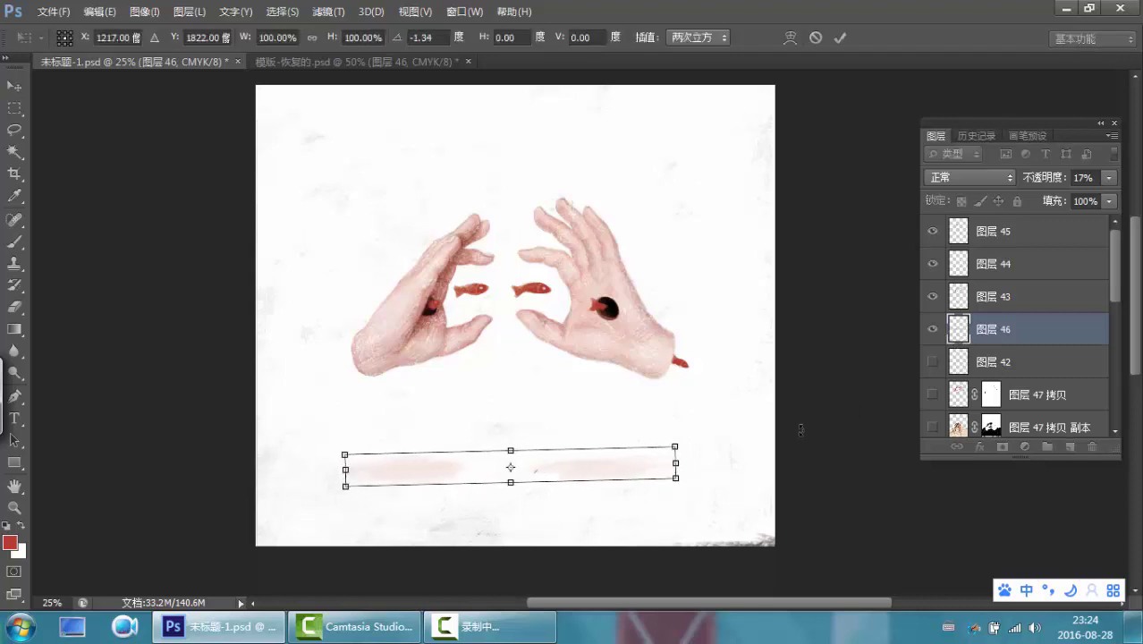
pyautogui.press('Return')
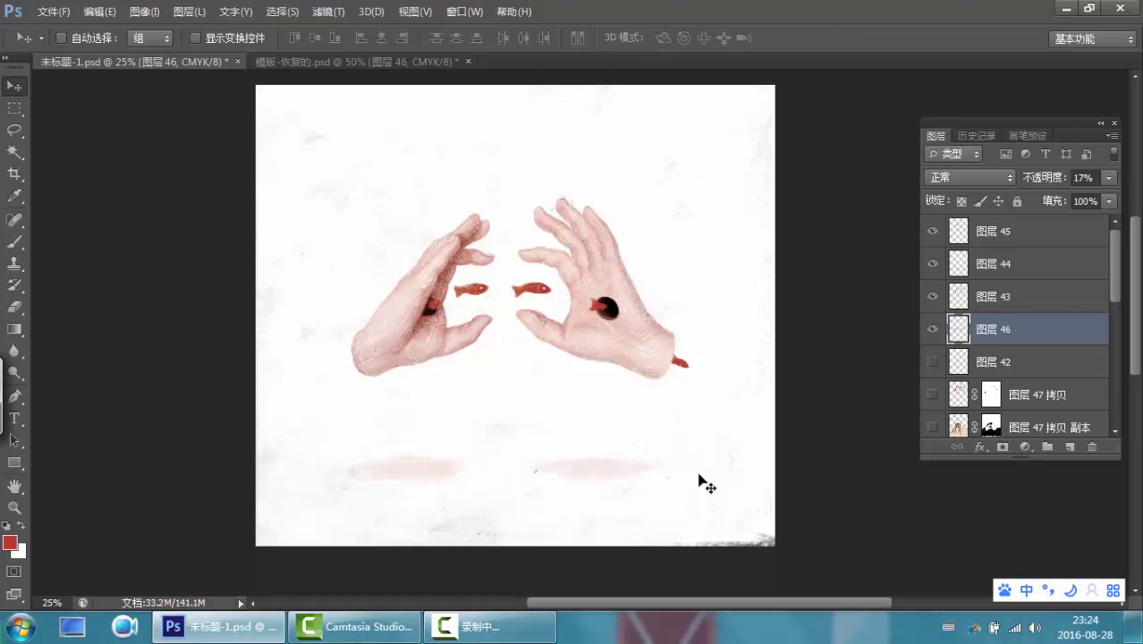
pyautogui.moveTo(633, 474); pyautogui.dragTo(645, 475)
# In group 组 1, hide the dark cover layer 图层 4 and show the signature layer 图层 2.
pyautogui.hotkey('ctrl', '-')
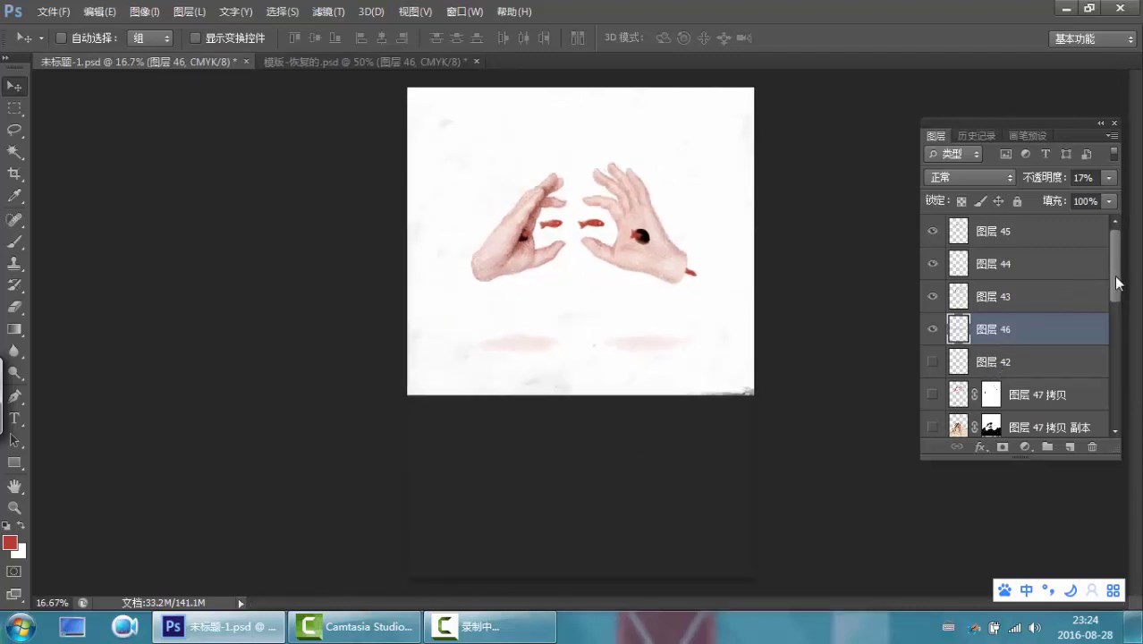
pyautogui.scroll(-6, 1116, 282)
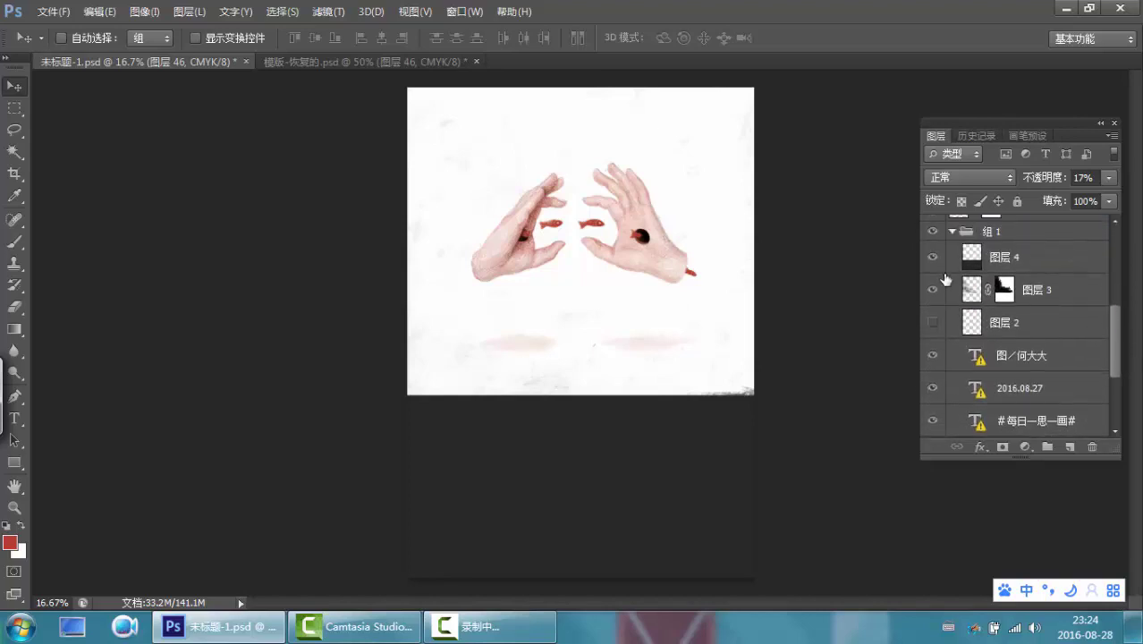
pyautogui.click(932, 256)
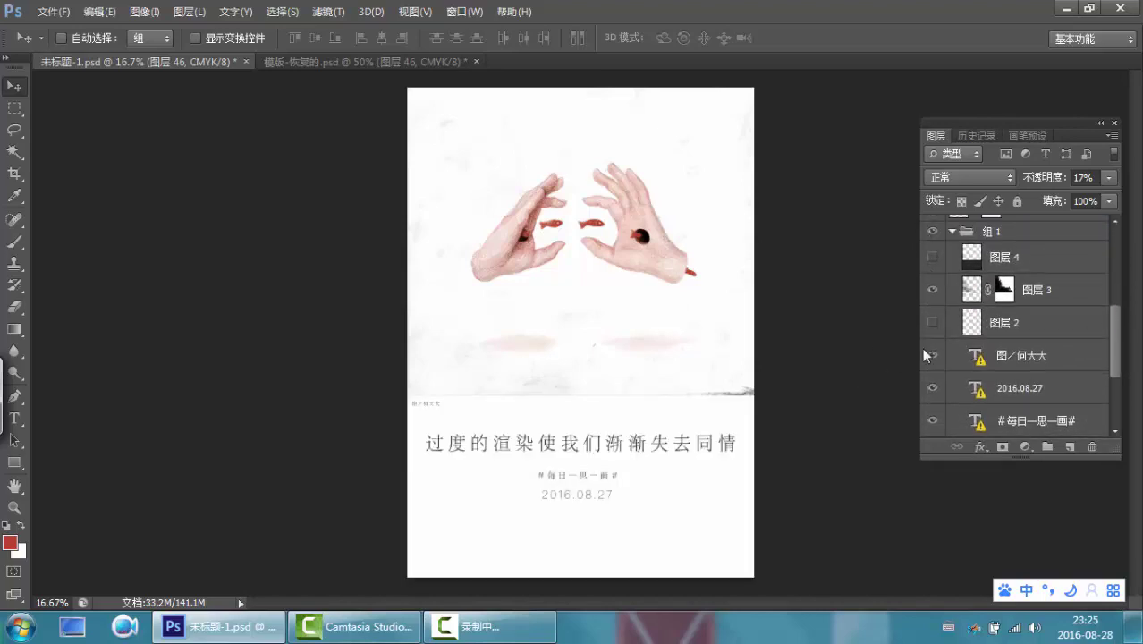
pyautogui.click(933, 324)
# Crop a strip of empty white canvas off the poster's lower edge, leaving a narrow margin below the date.
pyautogui.click(15, 173)
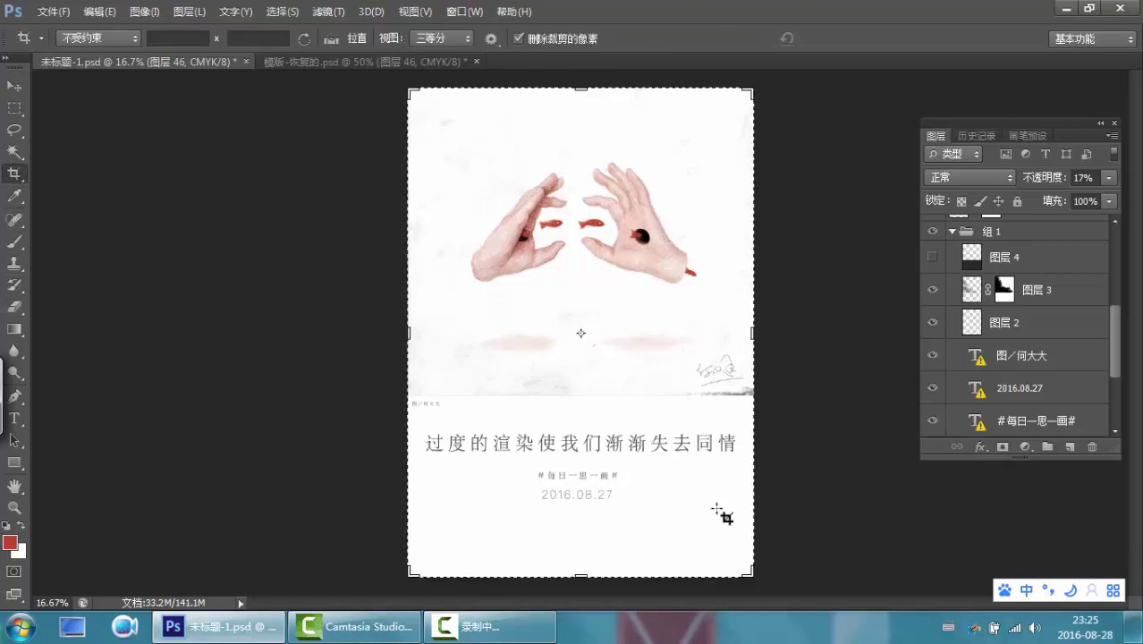
pyautogui.moveTo(582, 575); pyautogui.dragTo(585, 547)
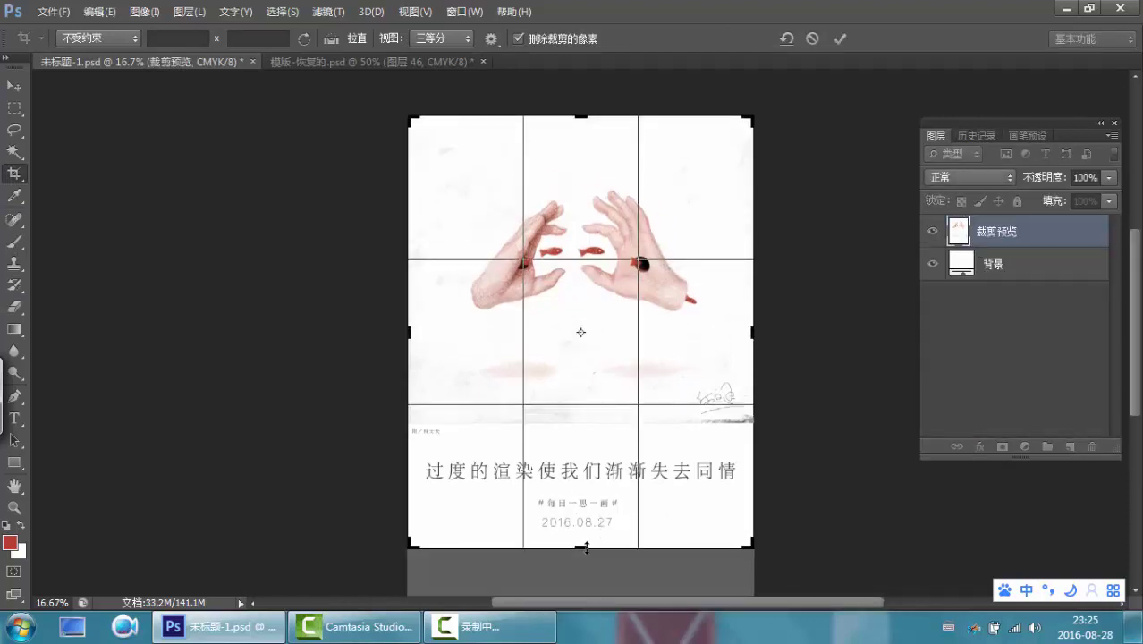
pyautogui.press('Return')
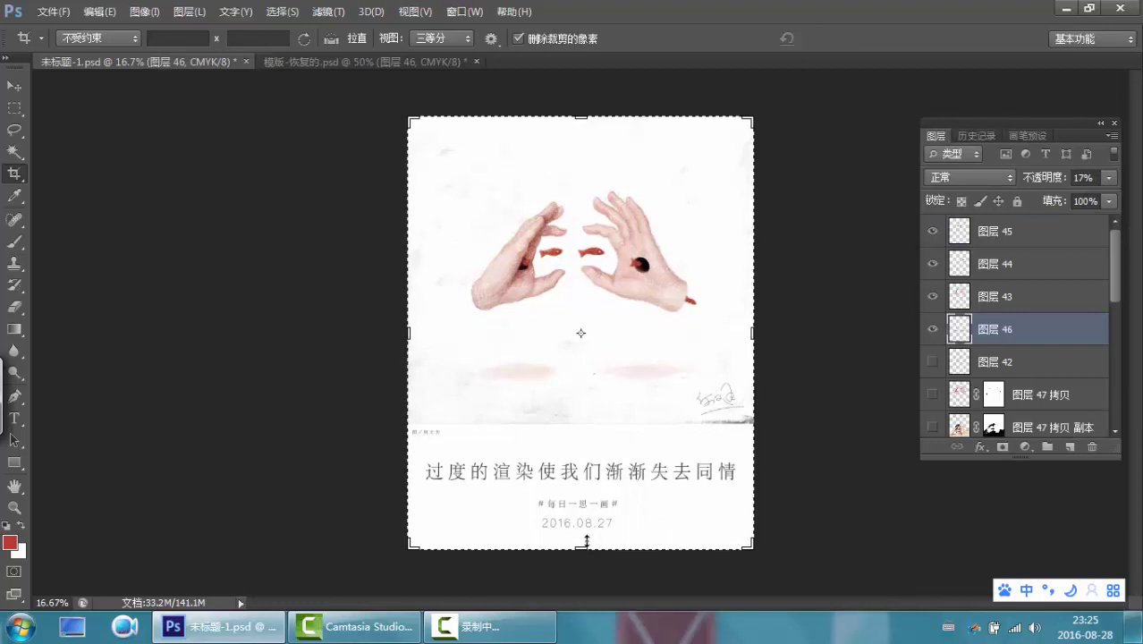
pyautogui.hotkey('ctrl', '+')
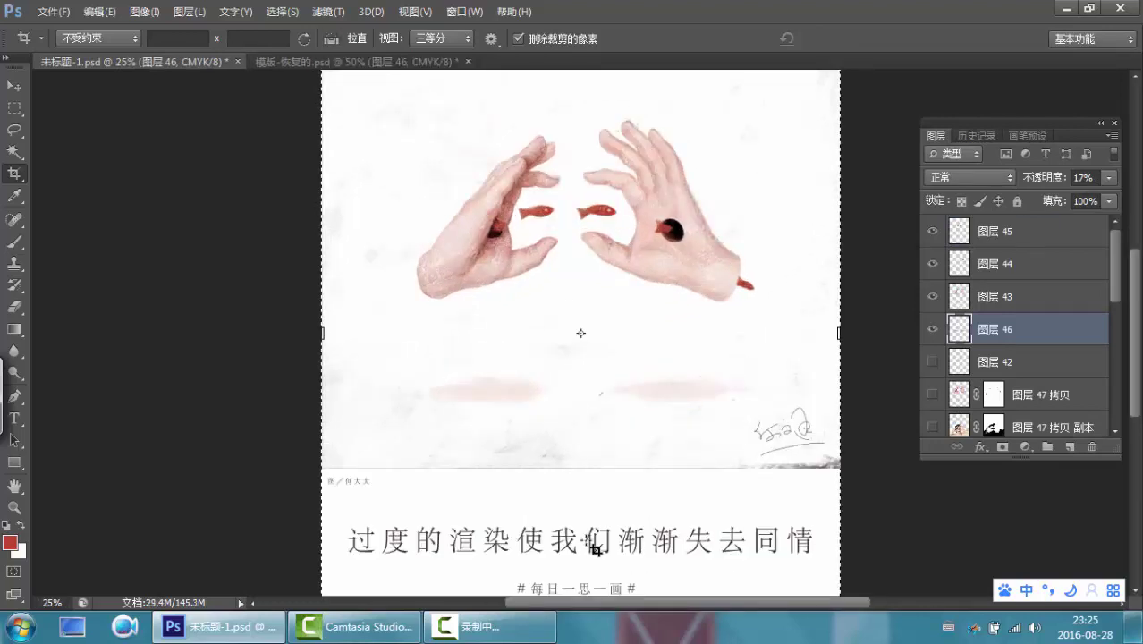
pyautogui.hotkey('ctrl', '-')
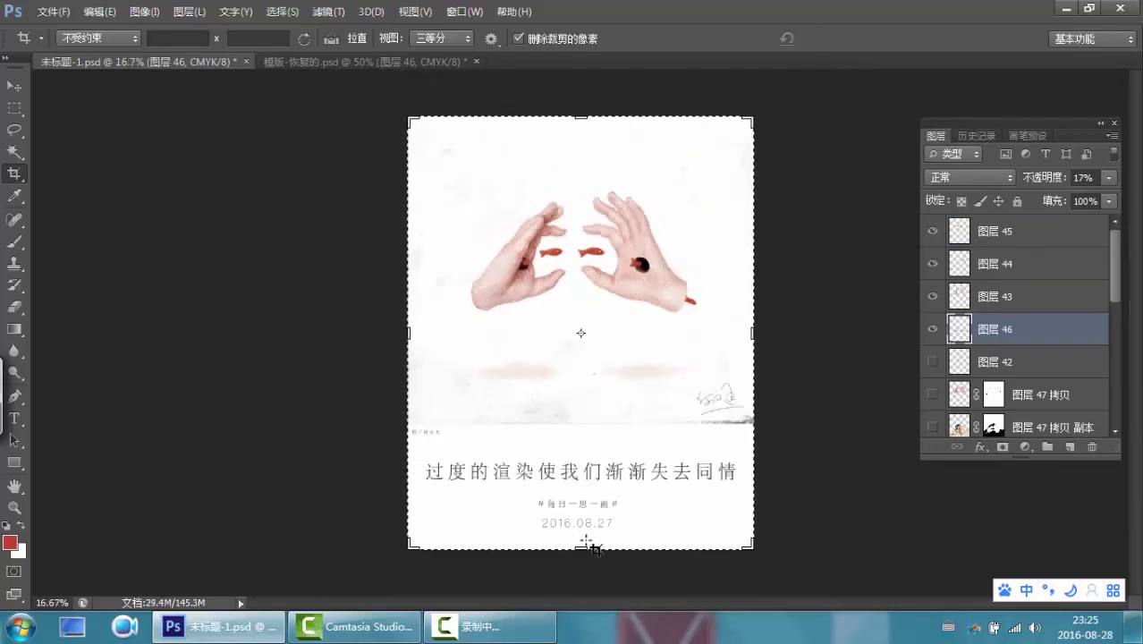
pyautogui.click(14, 86)
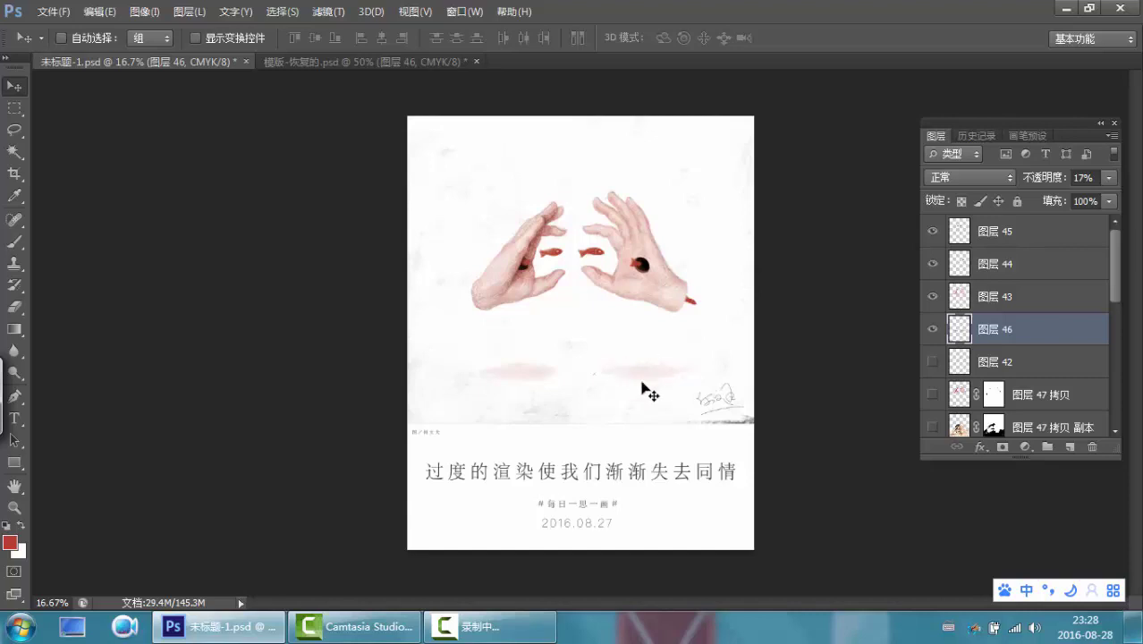
pyautogui.click(510, 637)
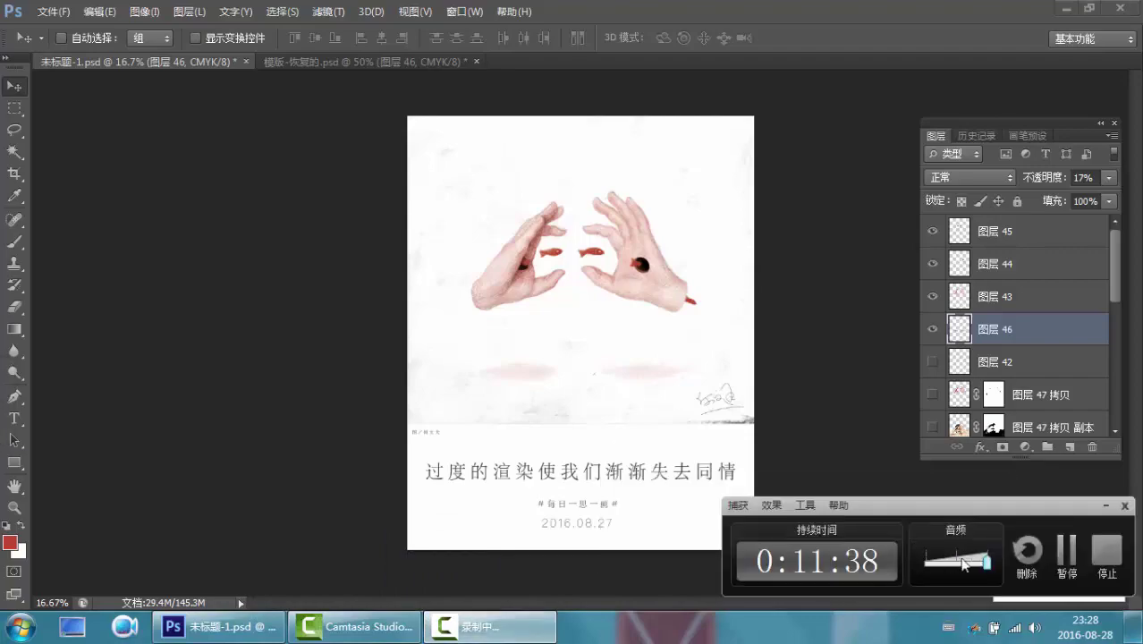